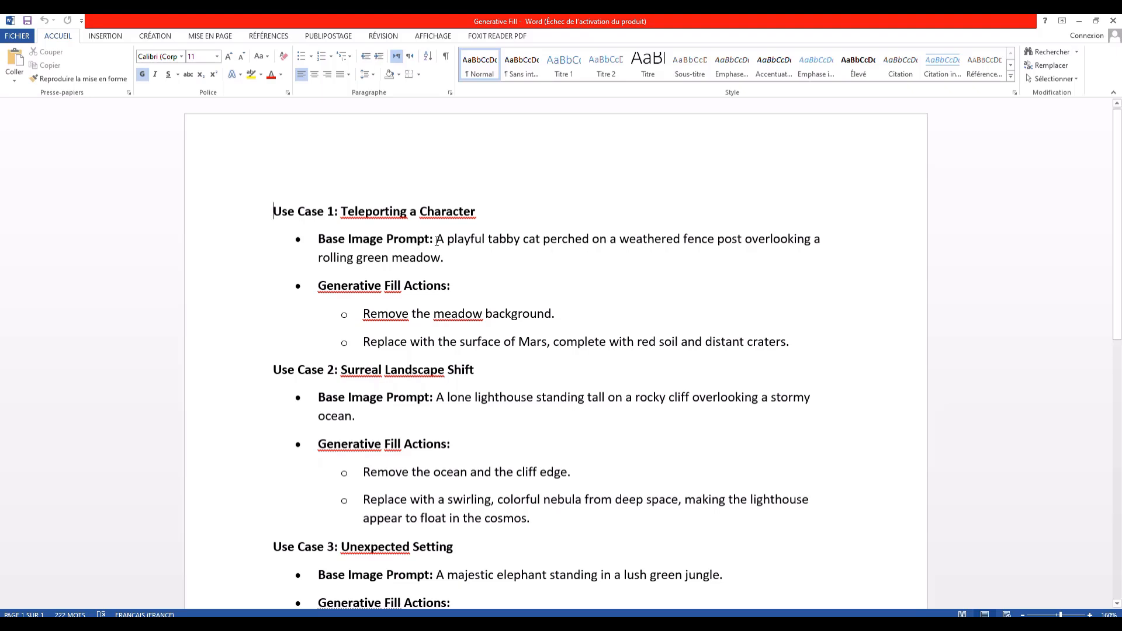
Copy the Use Case 1 base image prompt about the playful tabby cat on a weathered fence post
{"action": "left_click_drag", "start_coordinate": [442, 239], "coordinate": [456, 257]}
{"action": "right_click", "coordinate": [433, 259]}
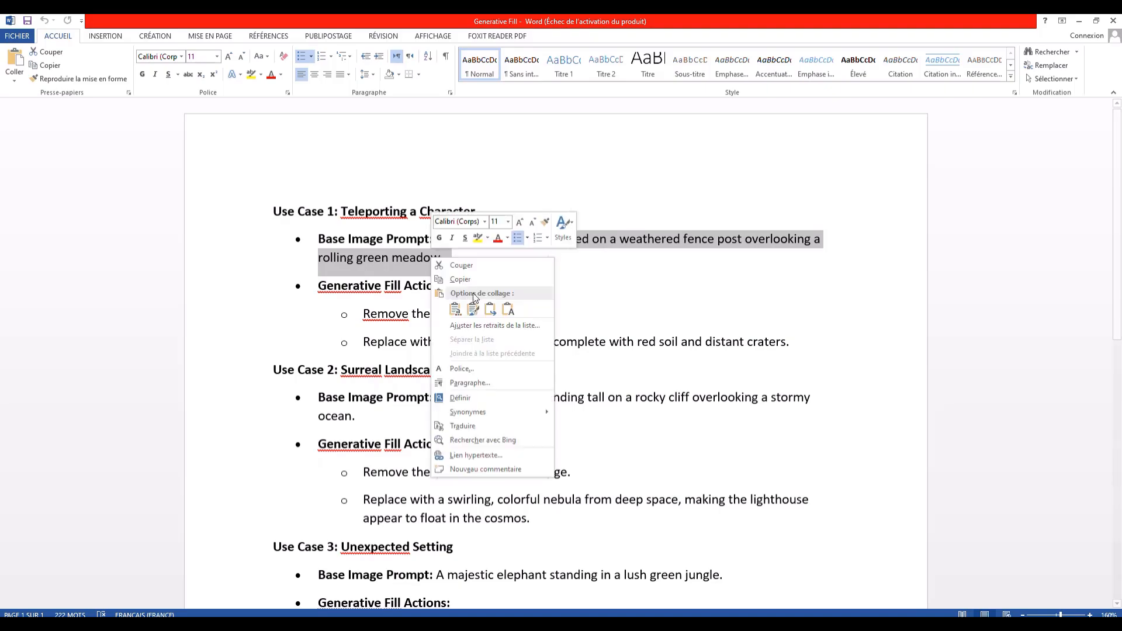
{"action": "left_click", "coordinate": [474, 279]}
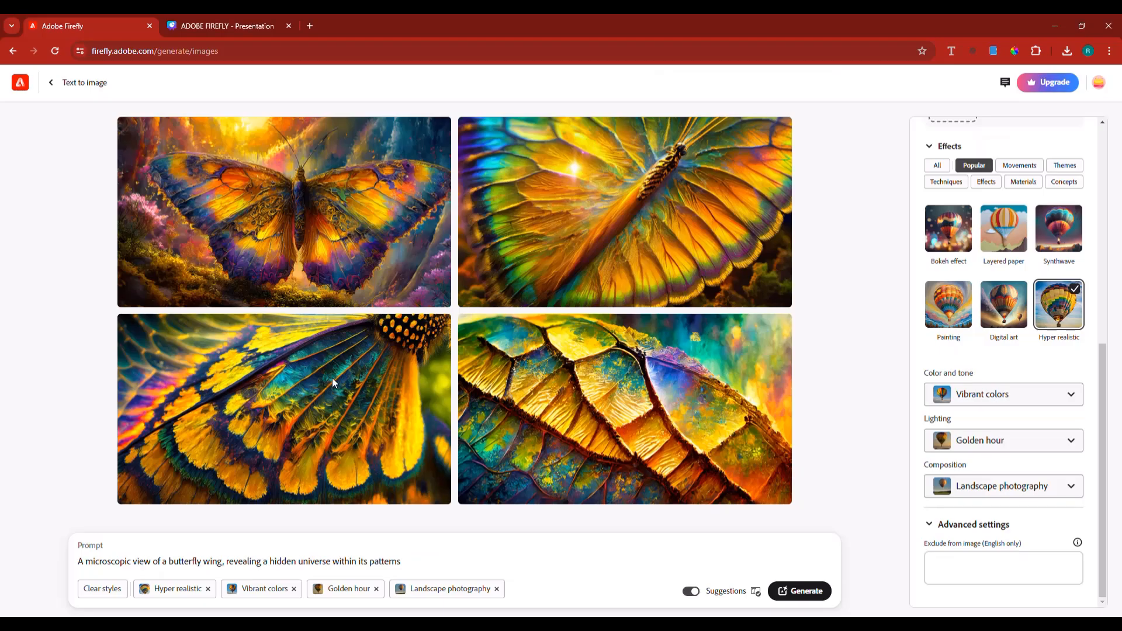
Switch to Adobe Firefly, generate images from the copied tabby cat prompt, and set the aspect ratio to Widescreen (16:9)
{"action": "left_click", "coordinate": [51, 84]}
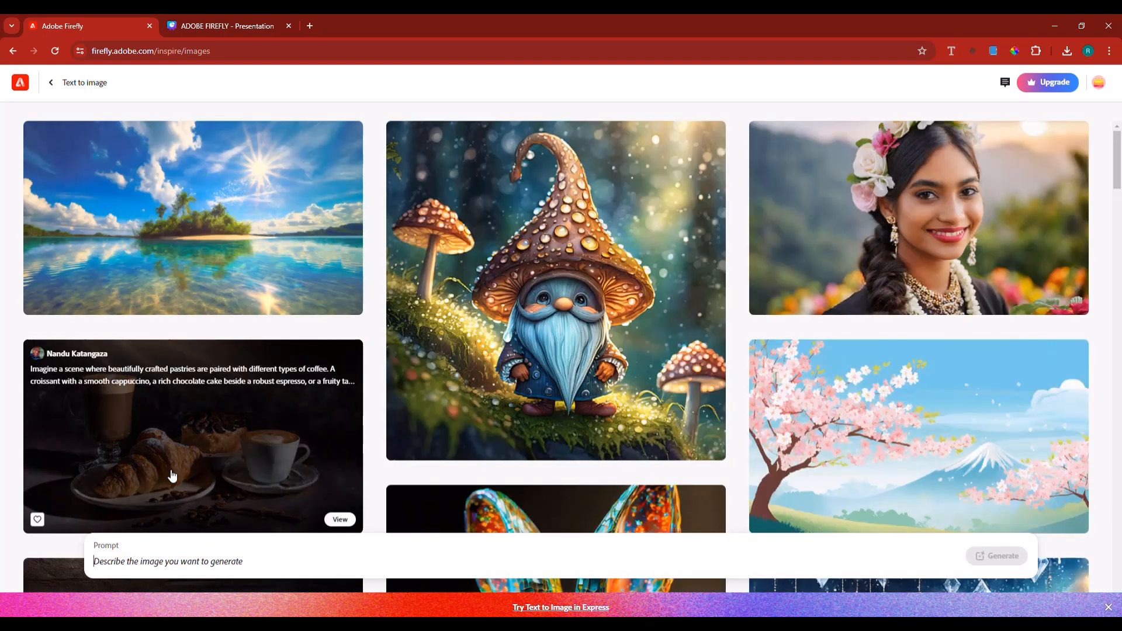
{"action": "key", "text": "ctrl+v"}
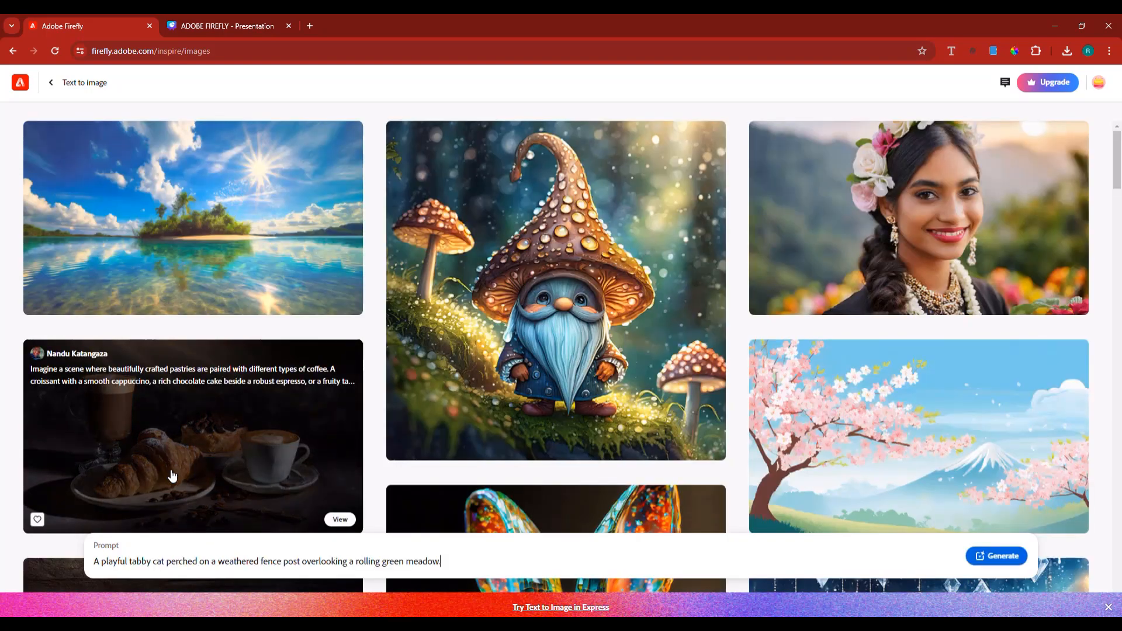
{"action": "left_click", "coordinate": [985, 559]}
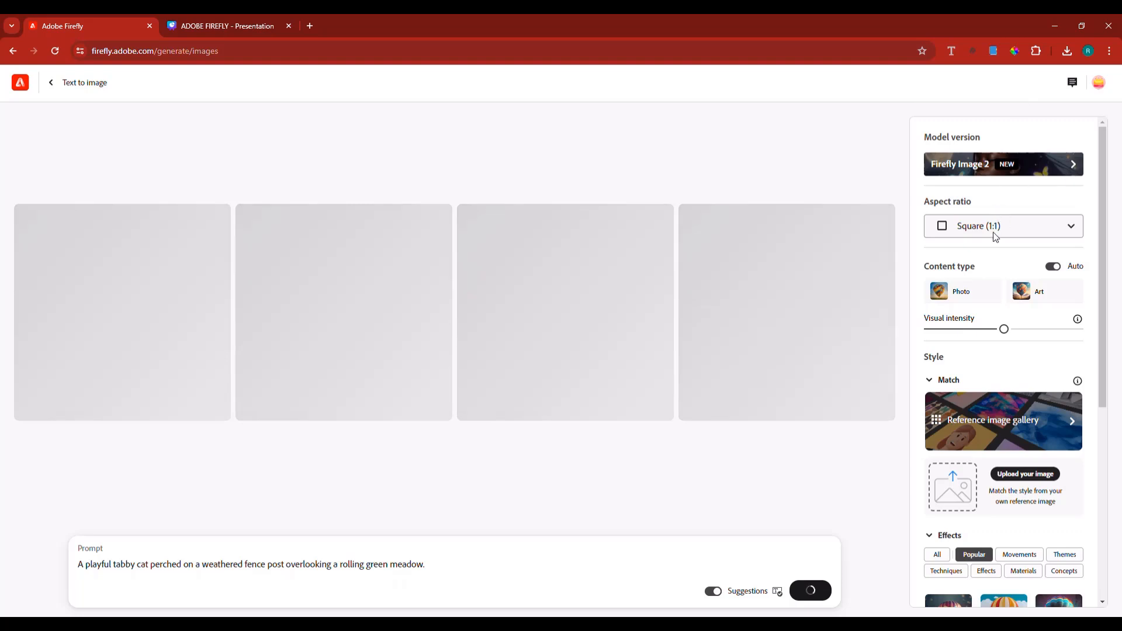
{"action": "left_click", "coordinate": [995, 233]}
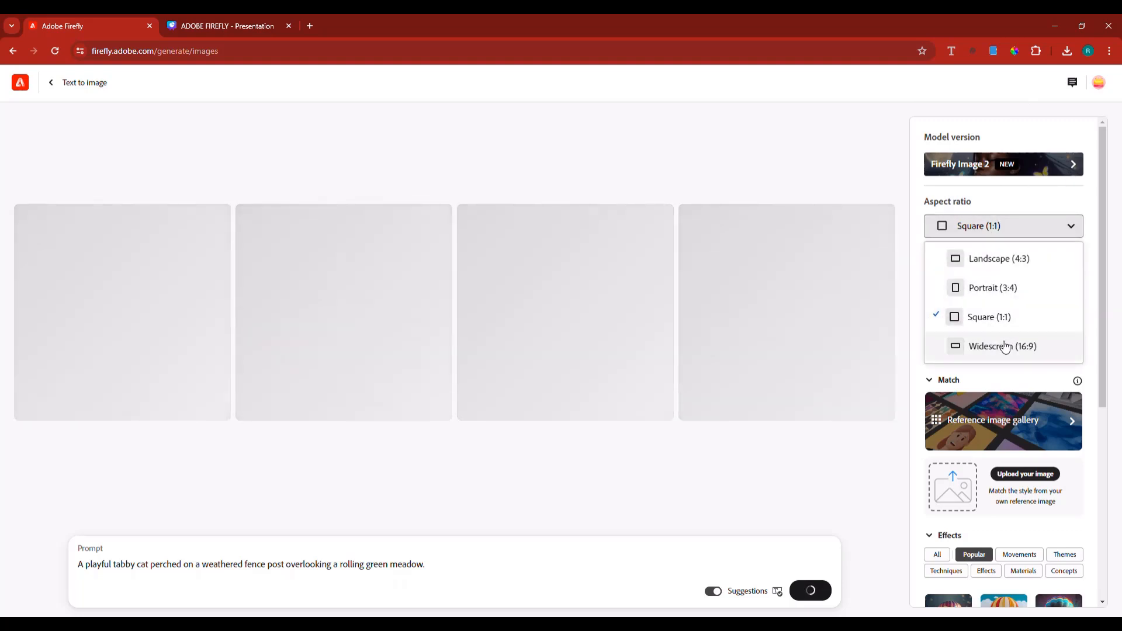
{"action": "left_click", "coordinate": [1005, 347]}
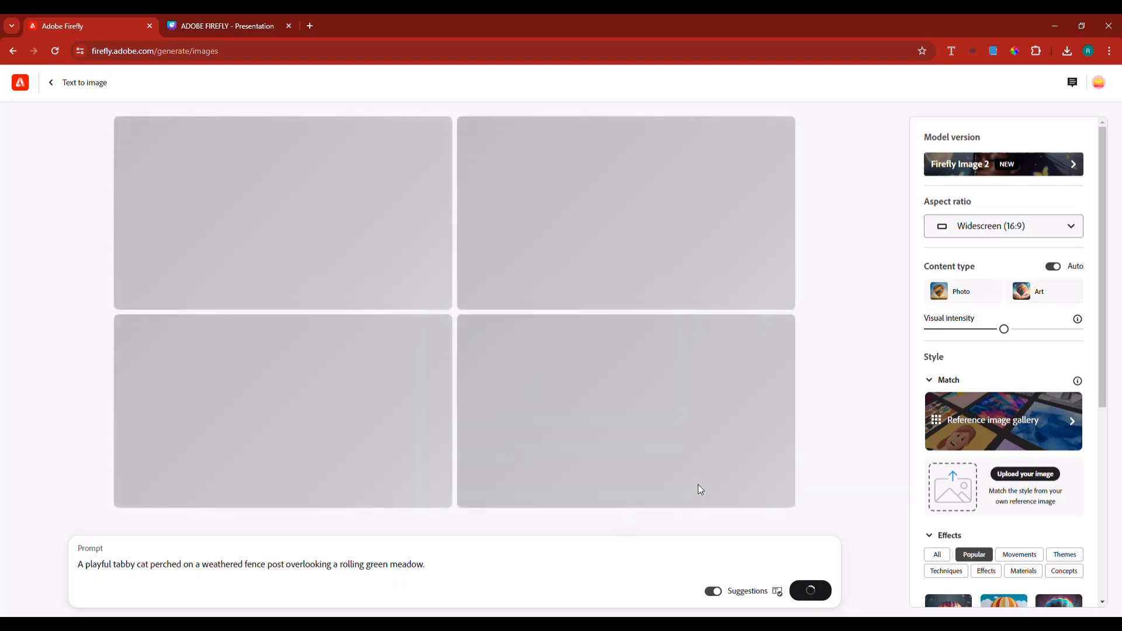
View the second generated cat image enlarged and return to the results
{"action": "scroll", "coordinate": [1037, 493], "scroll_direction": "down", "scroll_amount": 3}
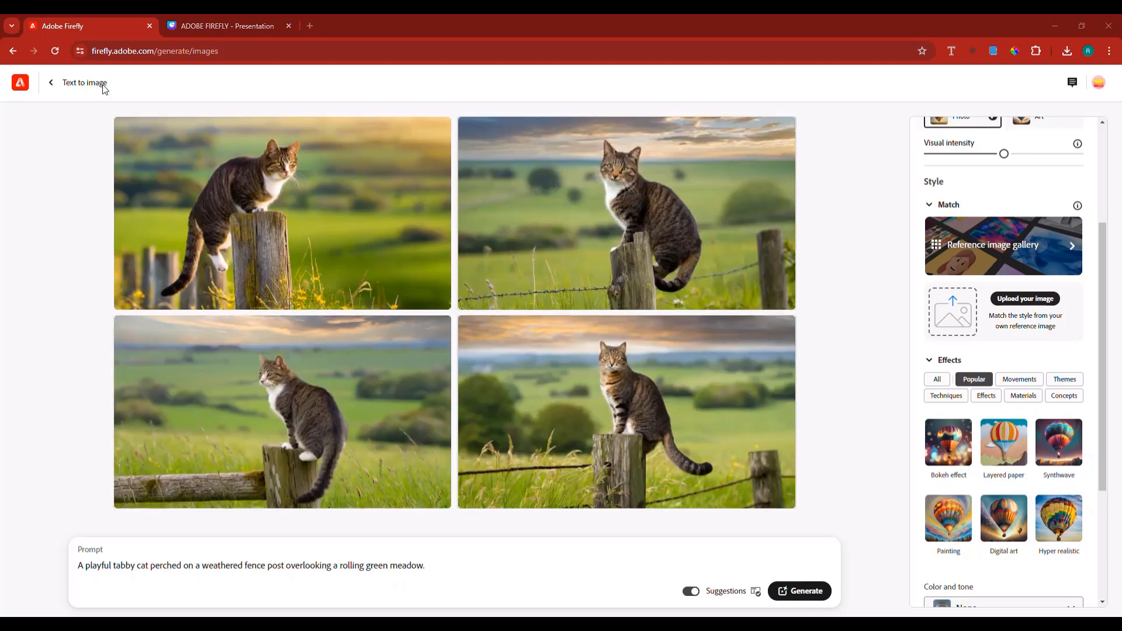
{"action": "mouse_move", "coordinate": [625, 199]}
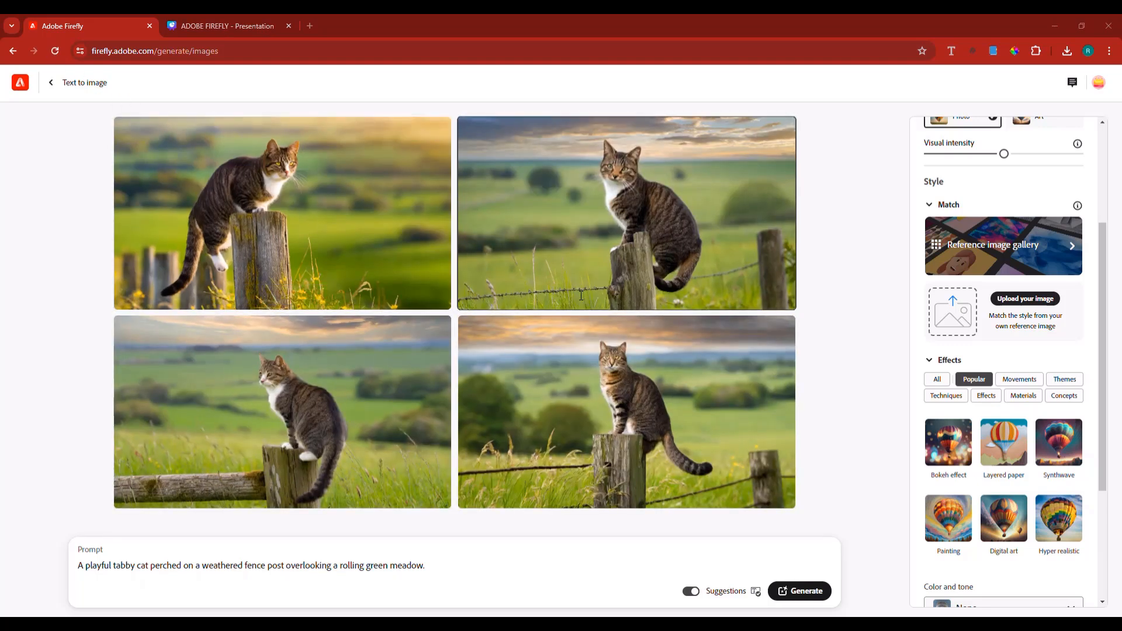
{"action": "left_click", "coordinate": [615, 214]}
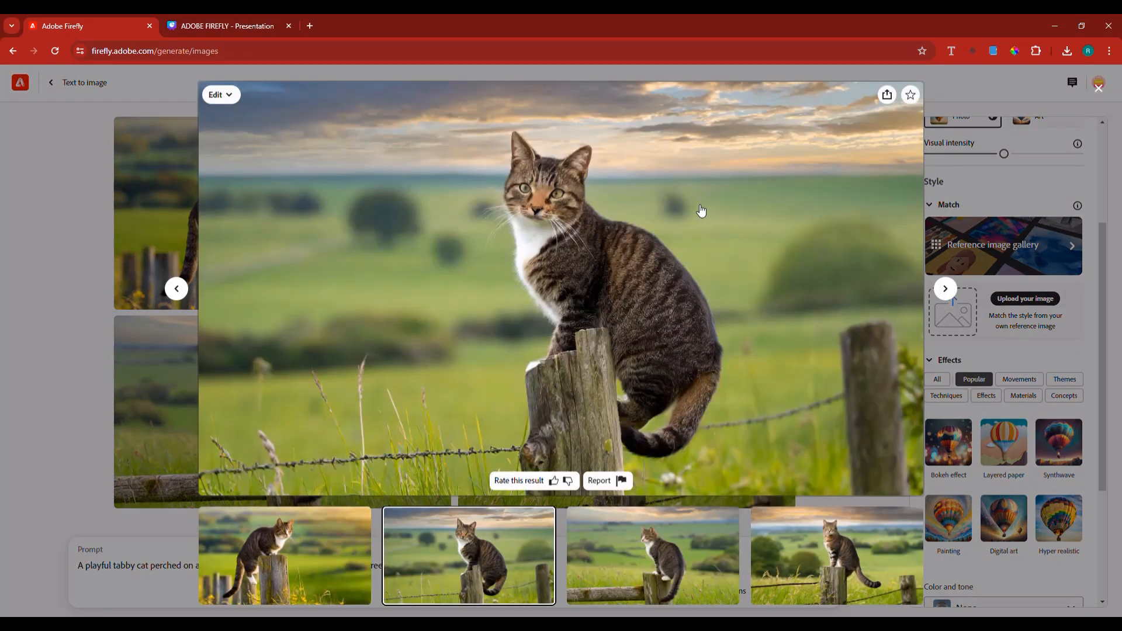
{"action": "left_click", "coordinate": [4, 355]}
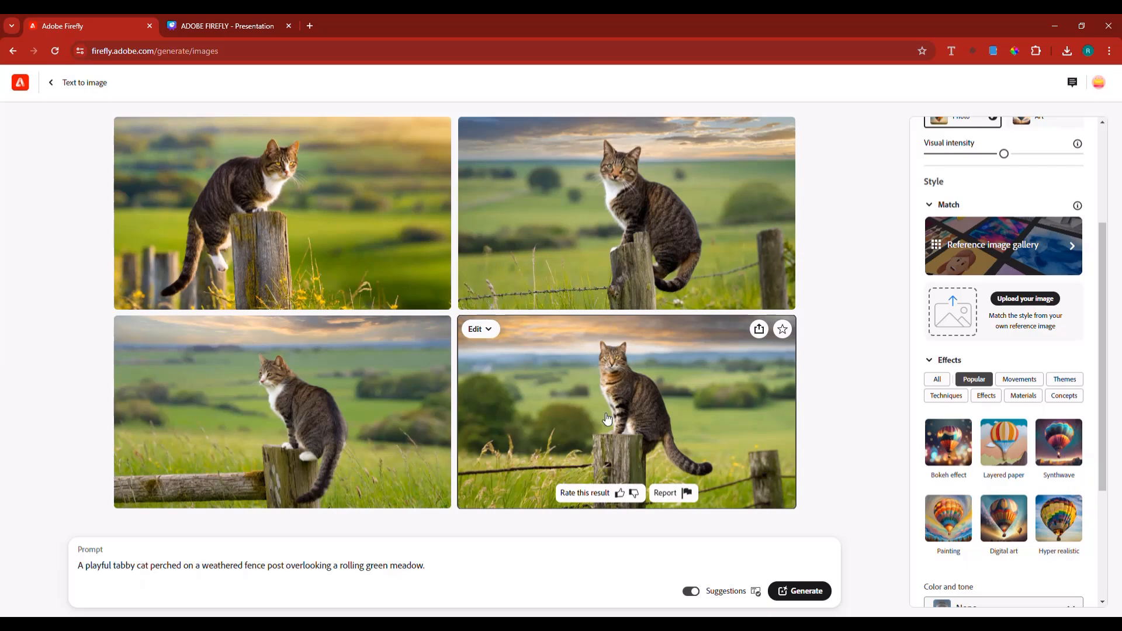
Apply the Hyper realistic effect and regenerate the cat images
{"action": "left_click", "coordinate": [1065, 547]}
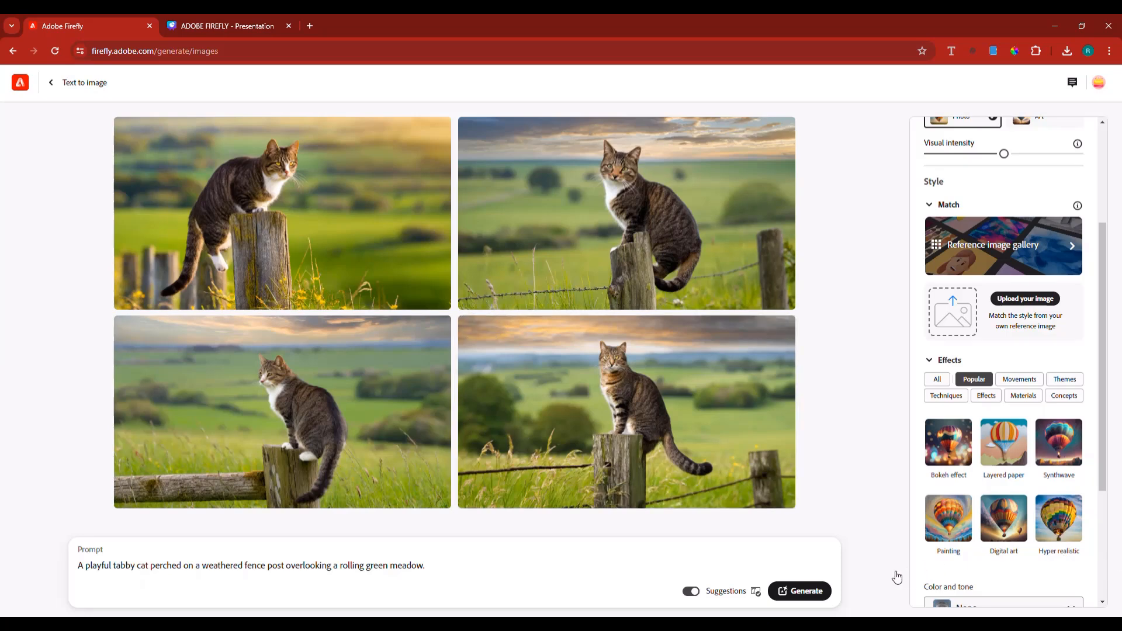
{"action": "scroll", "coordinate": [1003, 526], "scroll_direction": "down", "scroll_amount": 3}
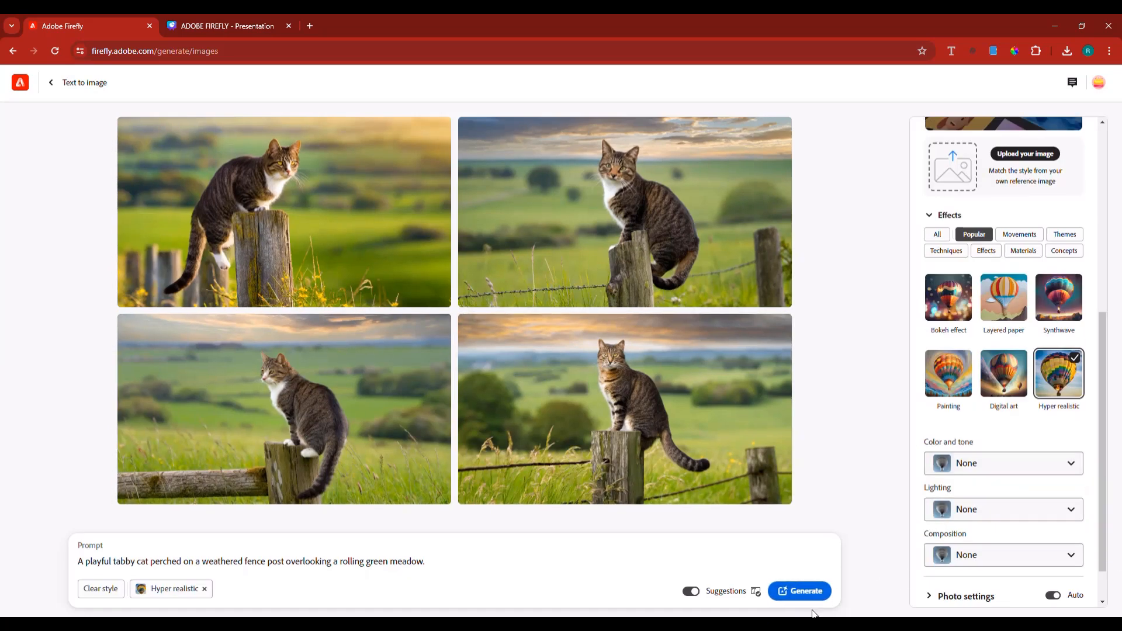
{"action": "left_click", "coordinate": [819, 589]}
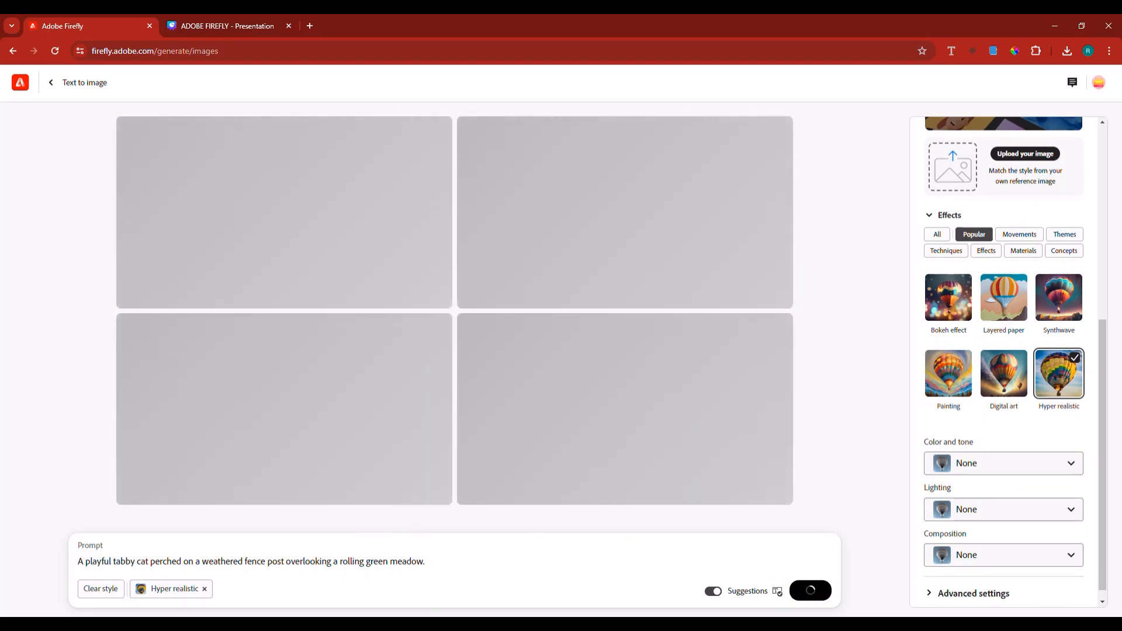
Switch to Word and copy "the surface of Mars, complete with red soil and distant craters" from Use Case 1's fill actions
{"action": "left_click", "coordinate": [425, 624]}
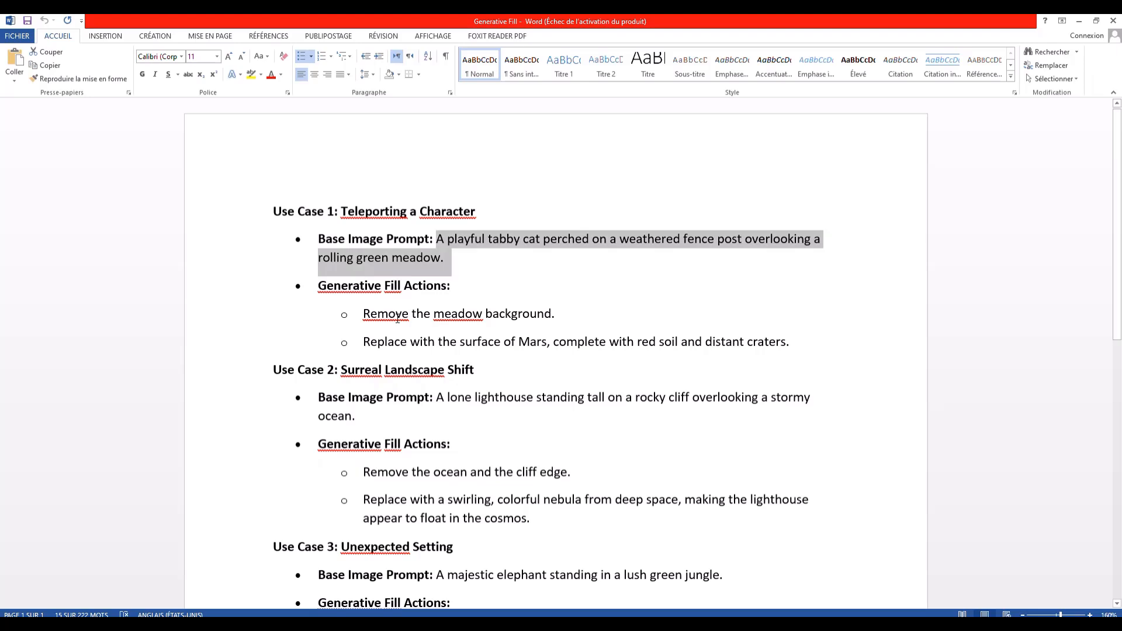
{"action": "left_click_drag", "start_coordinate": [363, 314], "coordinate": [558, 316]}
{"action": "left_click", "coordinate": [400, 350]}
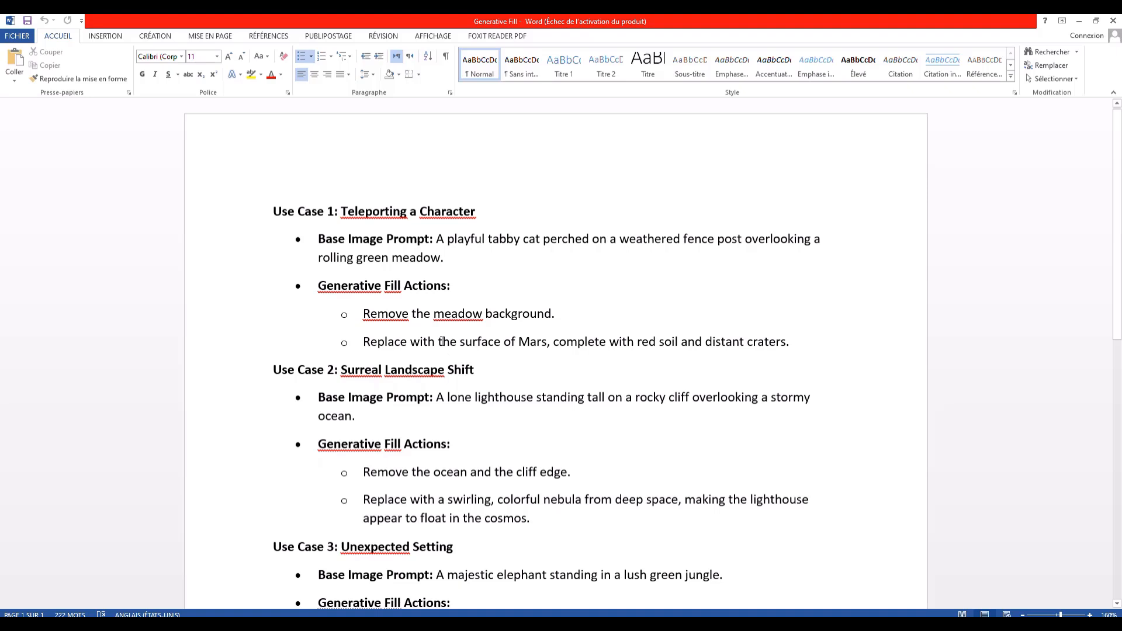
{"action": "left_click_drag", "start_coordinate": [461, 341], "coordinate": [784, 344]}
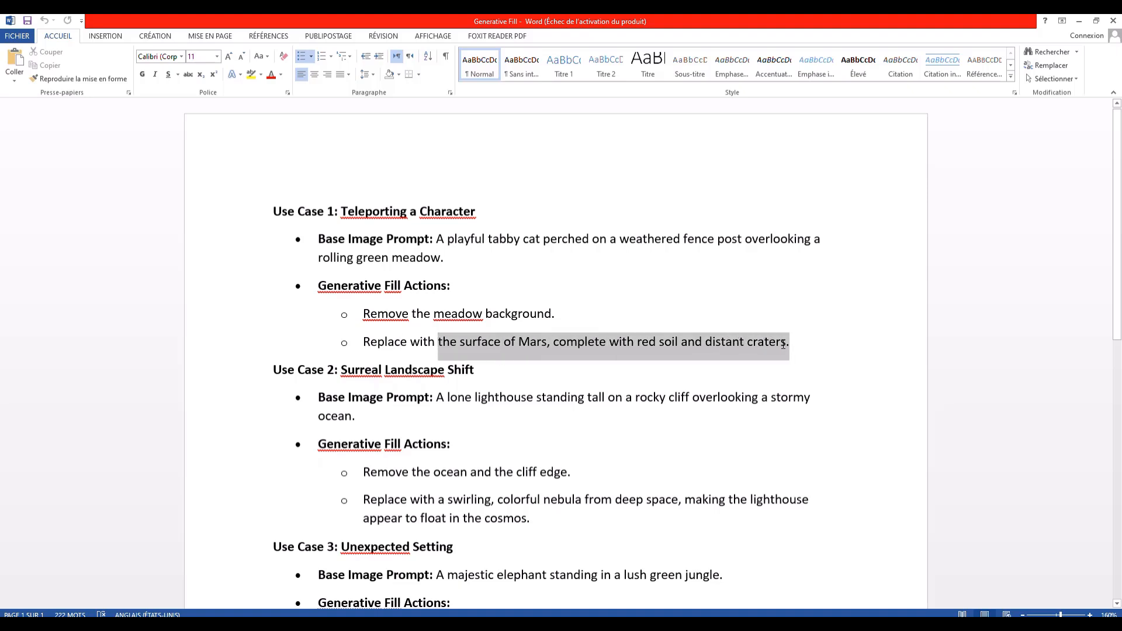
{"action": "right_click", "coordinate": [783, 345]}
{"action": "left_click", "coordinate": [812, 365]}
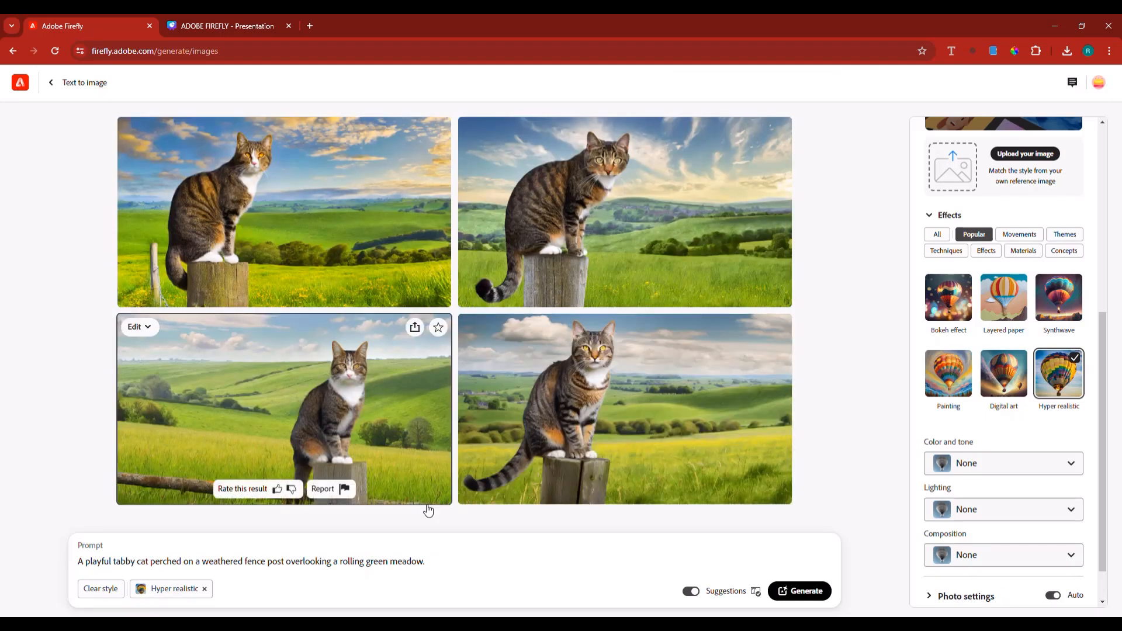
Switch back to Firefly, enlarge the fourth generated cat image, and download it
{"action": "left_click", "coordinate": [667, 395]}
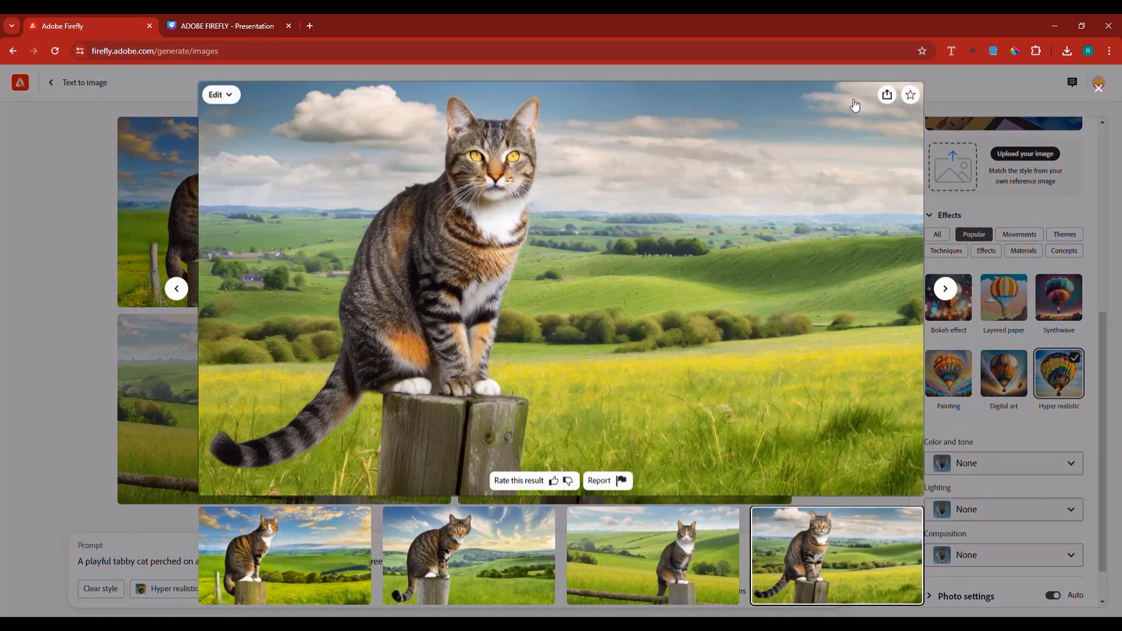
{"action": "left_click", "coordinate": [886, 96]}
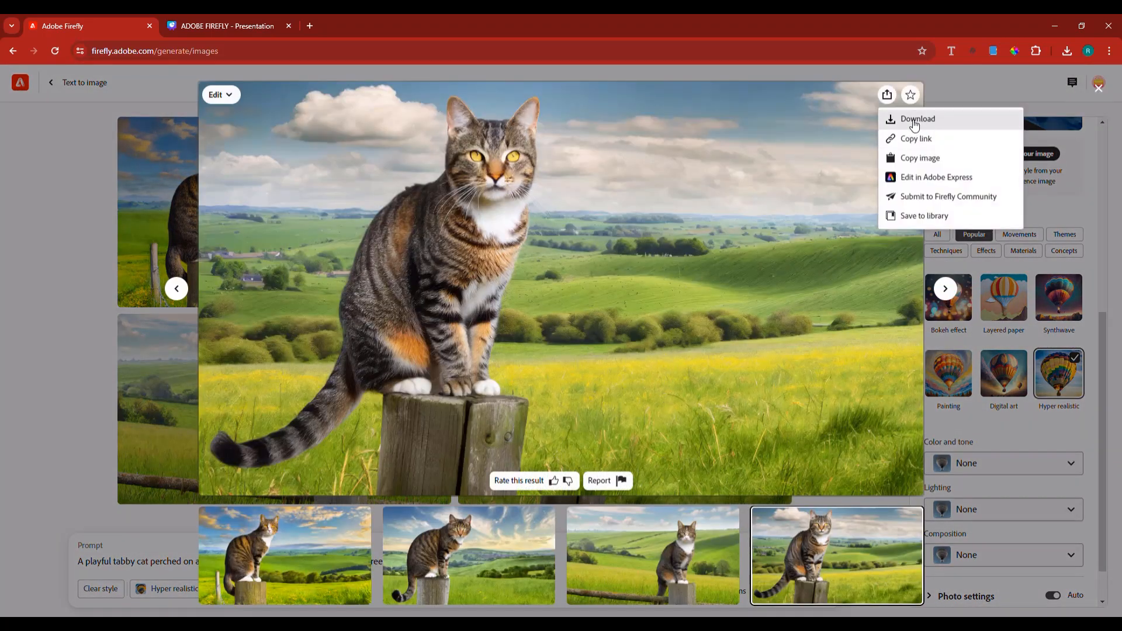
{"action": "left_click", "coordinate": [898, 119]}
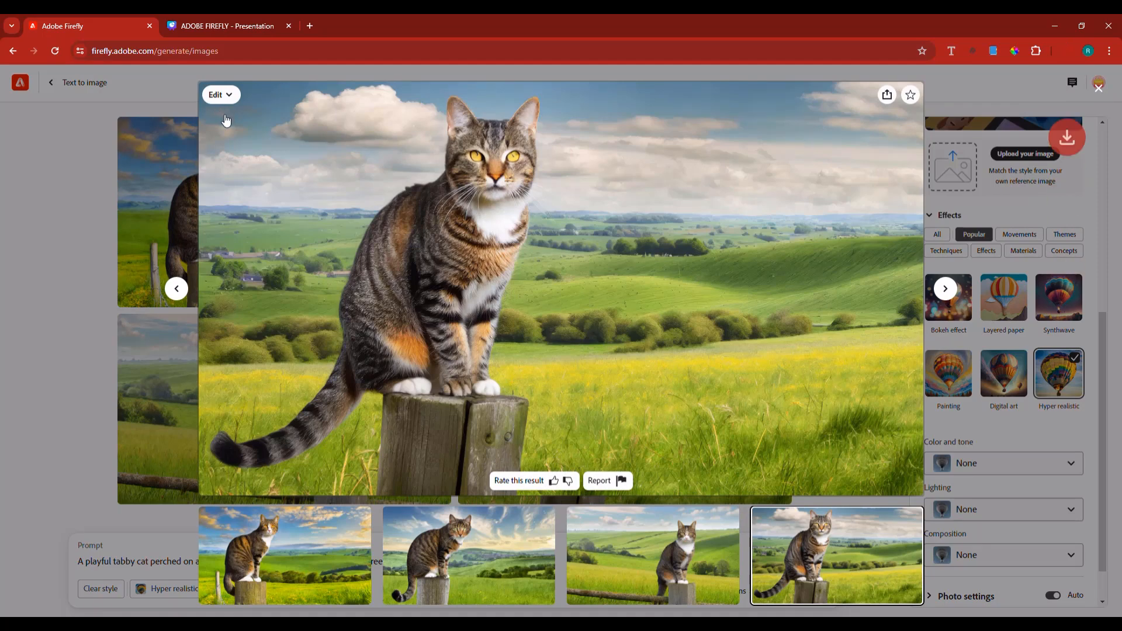
Send the enlarged cat image to Generative fill and remove its meadow background
{"action": "left_click", "coordinate": [235, 94]}
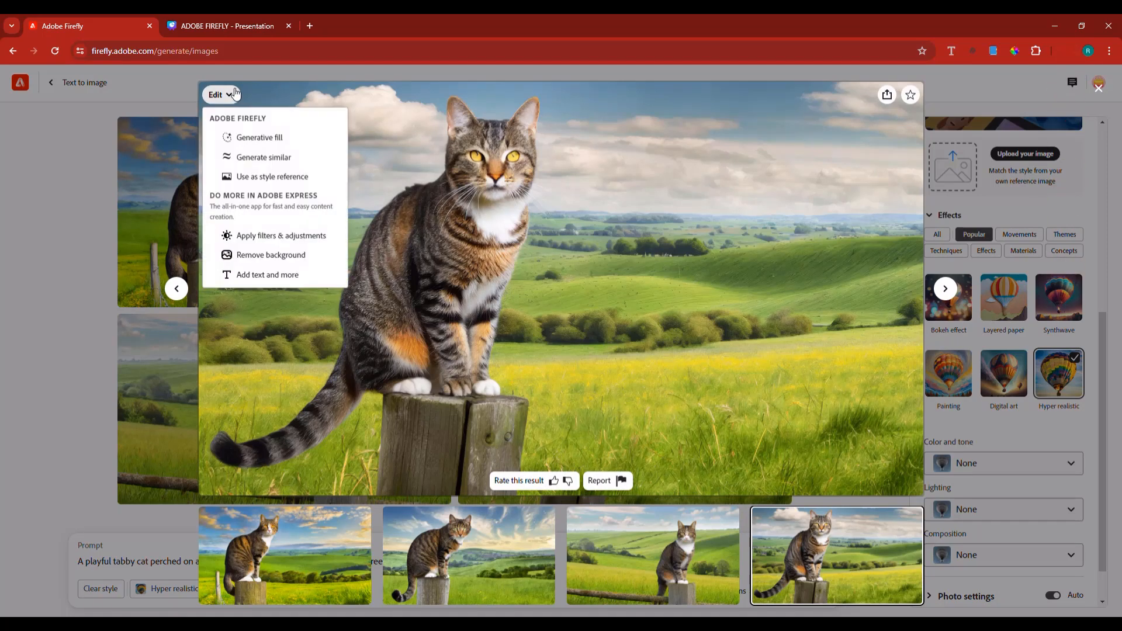
{"action": "left_click", "coordinate": [269, 146]}
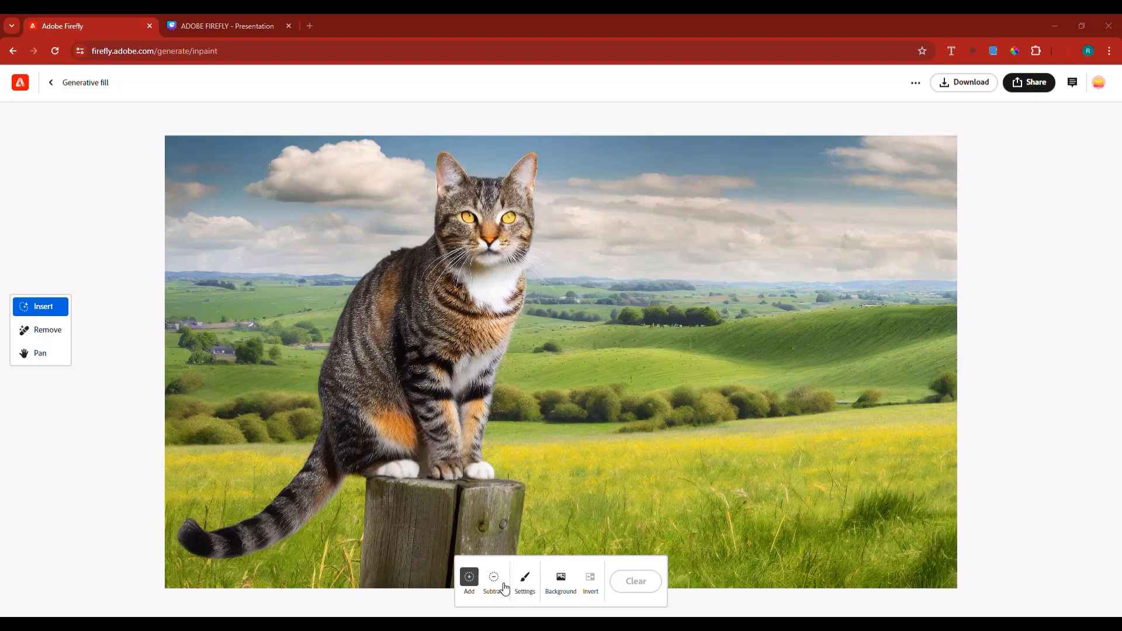
{"action": "left_click", "coordinate": [555, 592]}
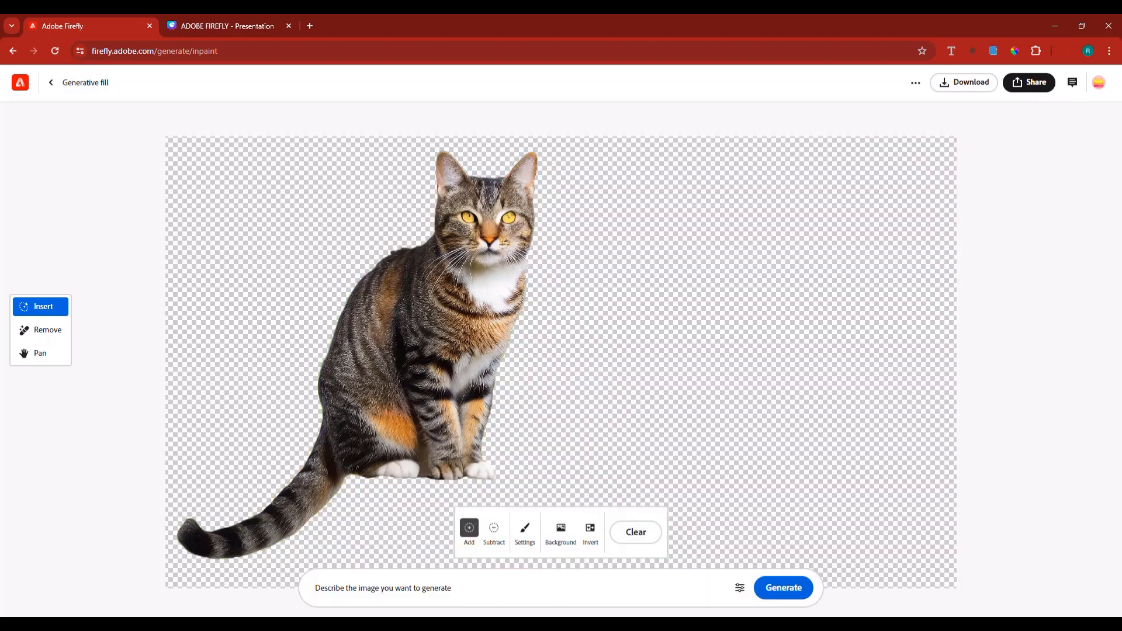
Generate a new background from the copied prompt about the surface of Mars with red soil and distant craters
{"action": "left_click", "coordinate": [399, 592]}
{"action": "right_click", "coordinate": [398, 592]}
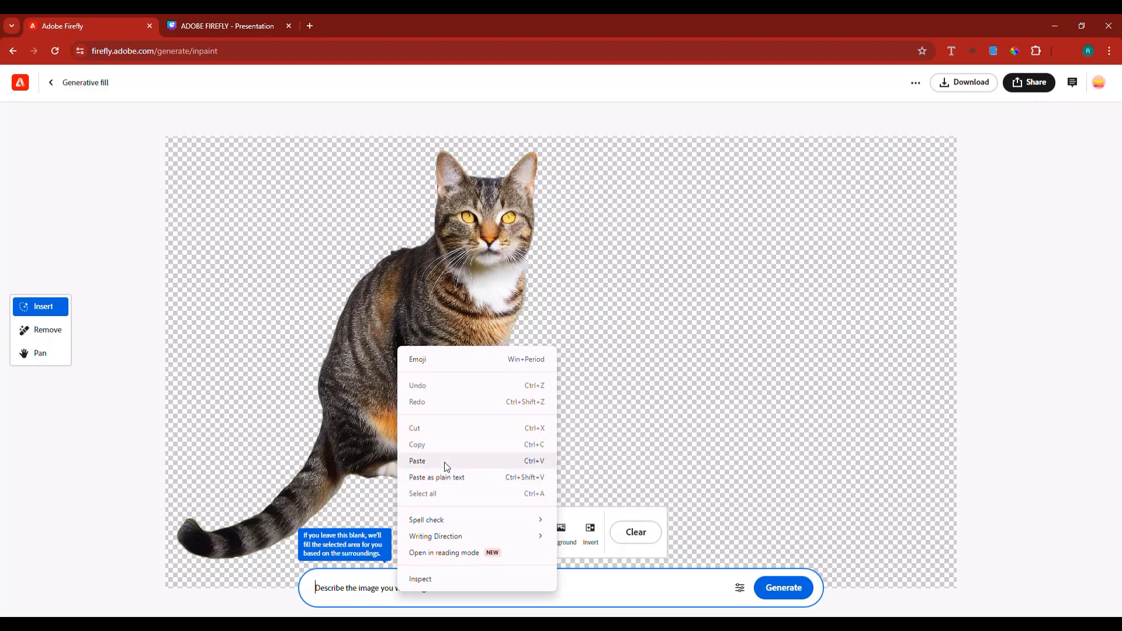
{"action": "left_click", "coordinate": [446, 463]}
{"action": "left_click", "coordinate": [782, 593]}
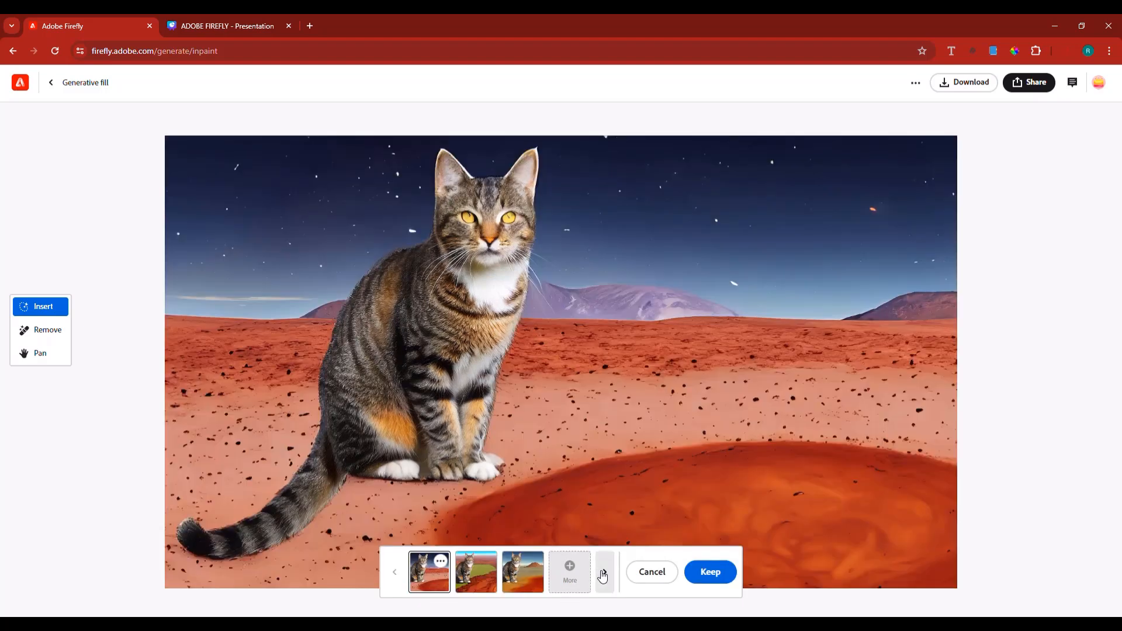
Compare the Mars background variations and keep the first one with the starry sky
{"action": "left_click", "coordinate": [603, 576]}
{"action": "left_click", "coordinate": [602, 577]}
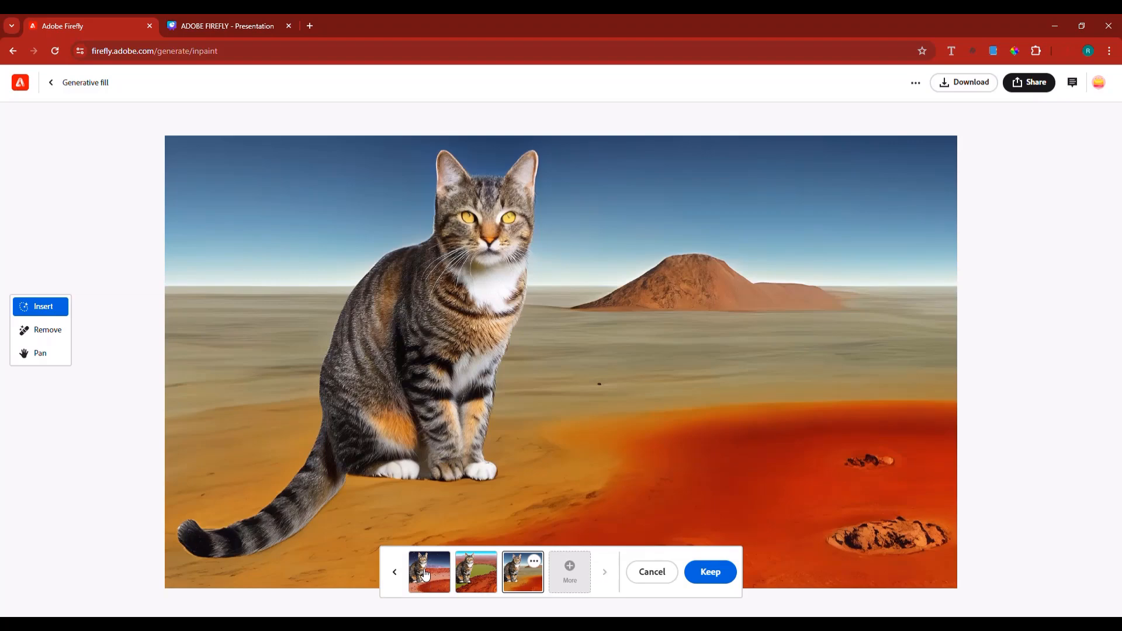
{"action": "left_click", "coordinate": [425, 575]}
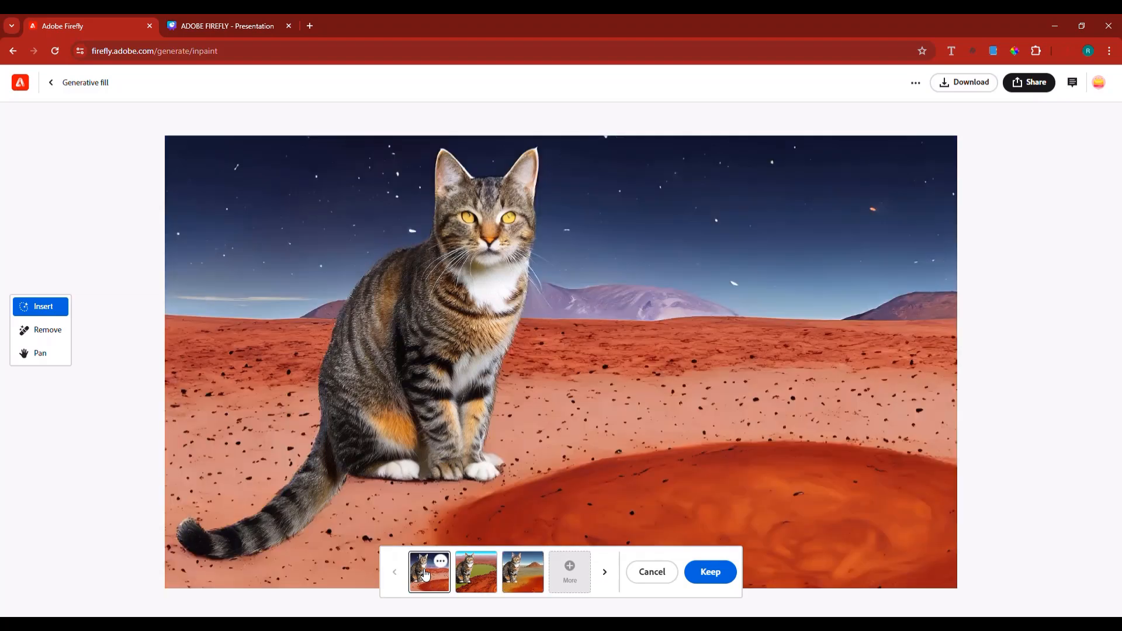
{"action": "left_click", "coordinate": [704, 574]}
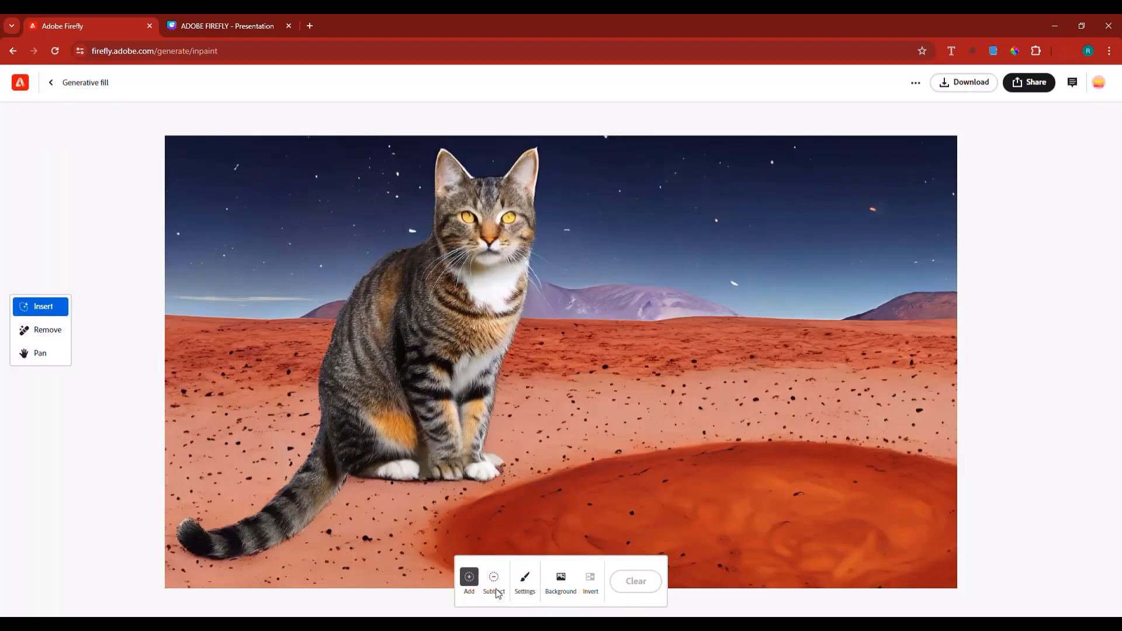
Set the brush size to 72% and brush out a large cat-sized area to the right of the tabby cat
{"action": "left_click", "coordinate": [524, 580]}
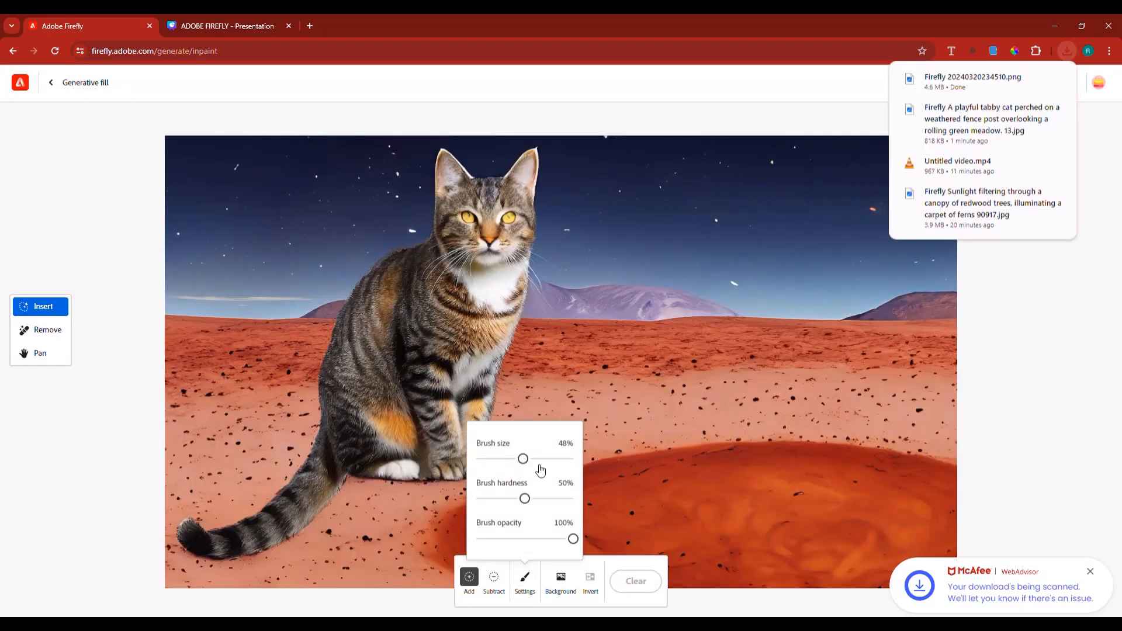
{"action": "left_click_drag", "start_coordinate": [523, 458], "coordinate": [546, 459]}
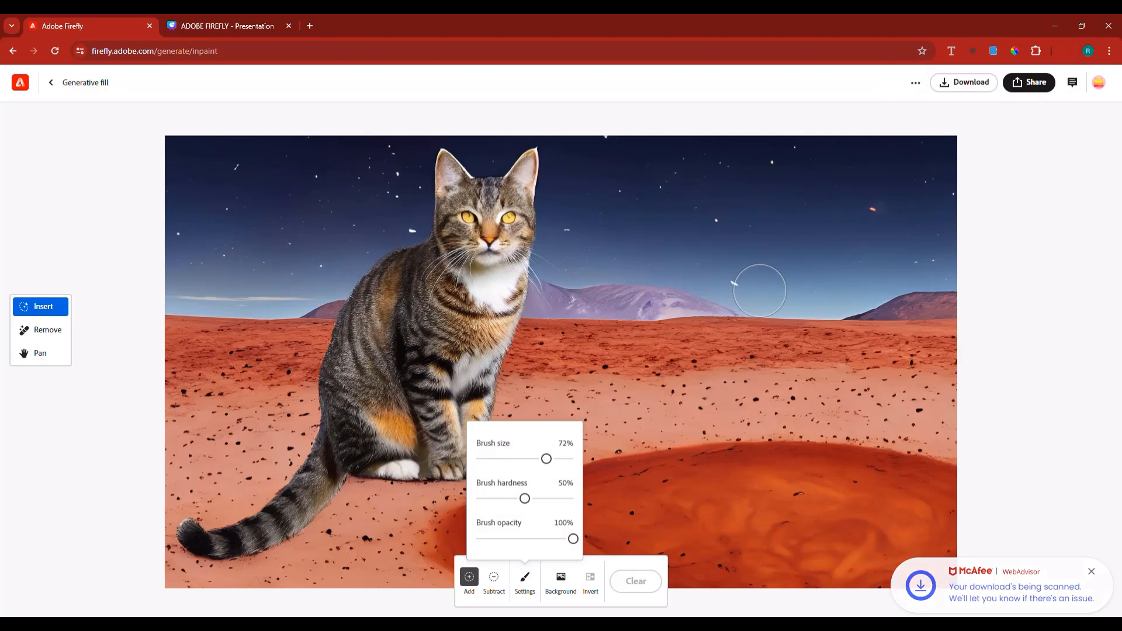
{"action": "mouse_move", "coordinate": [760, 291]}
{"action": "left_mouse_down"}
{"action": "mouse_move", "coordinate": [713, 352]}
{"action": "mouse_move", "coordinate": [770, 340]}
{"action": "mouse_move", "coordinate": [750, 341]}
{"action": "mouse_move", "coordinate": [774, 322]}
{"action": "mouse_move", "coordinate": [787, 285]}
{"action": "mouse_move", "coordinate": [758, 266]}
{"action": "mouse_move", "coordinate": [772, 236]}
{"action": "mouse_move", "coordinate": [735, 246]}
{"action": "mouse_move", "coordinate": [704, 235]}
{"action": "mouse_move", "coordinate": [769, 199]}
{"action": "mouse_move", "coordinate": [731, 181]}
{"action": "left_mouse_up"}
{"action": "mouse_move", "coordinate": [728, 351]}
{"action": "left_mouse_down"}
{"action": "mouse_move", "coordinate": [734, 311]}
{"action": "mouse_move", "coordinate": [687, 314]}
{"action": "mouse_move", "coordinate": [712, 301]}
{"action": "mouse_move", "coordinate": [700, 306]}
{"action": "mouse_move", "coordinate": [701, 256]}
{"action": "mouse_move", "coordinate": [844, 277]}
{"action": "mouse_move", "coordinate": [811, 275]}
{"action": "mouse_move", "coordinate": [783, 306]}
{"action": "mouse_move", "coordinate": [790, 335]}
{"action": "mouse_move", "coordinate": [828, 332]}
{"action": "mouse_move", "coordinate": [811, 372]}
{"action": "mouse_move", "coordinate": [766, 363]}
{"action": "mouse_move", "coordinate": [692, 375]}
{"action": "mouse_move", "coordinate": [702, 425]}
{"action": "mouse_move", "coordinate": [834, 413]}
{"action": "mouse_move", "coordinate": [841, 297]}
{"action": "mouse_move", "coordinate": [884, 430]}
{"action": "mouse_move", "coordinate": [811, 441]}
{"action": "mouse_move", "coordinate": [830, 398]}
{"action": "mouse_move", "coordinate": [826, 285]}
{"action": "mouse_move", "coordinate": [789, 199]}
{"action": "mouse_move", "coordinate": [753, 188]}
{"action": "mouse_move", "coordinate": [713, 213]}
{"action": "mouse_move", "coordinate": [672, 420]}
{"action": "mouse_move", "coordinate": [679, 339]}
{"action": "mouse_move", "coordinate": [660, 430]}
{"action": "mouse_move", "coordinate": [811, 435]}
{"action": "mouse_move", "coordinate": [843, 347]}
{"action": "mouse_move", "coordinate": [828, 251]}
{"action": "mouse_move", "coordinate": [774, 170]}
{"action": "left_mouse_up"}
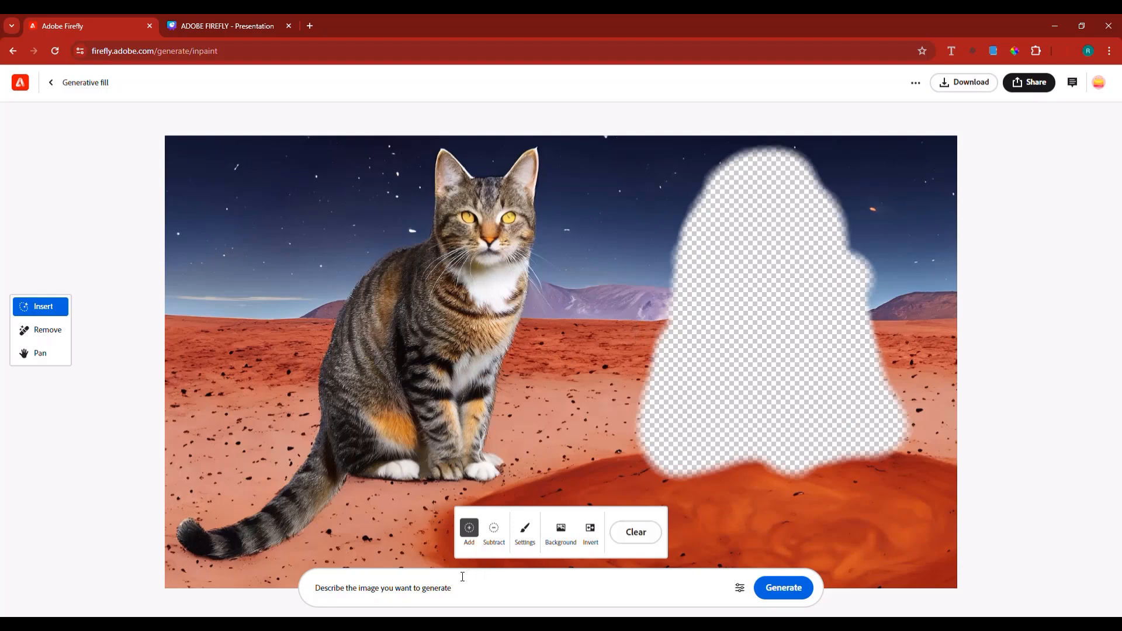
Generate a fill for the brushed-out area with the prompt "siamese cat"
{"action": "left_click", "coordinate": [444, 588]}
{"action": "type", "text": "siamese cat"}
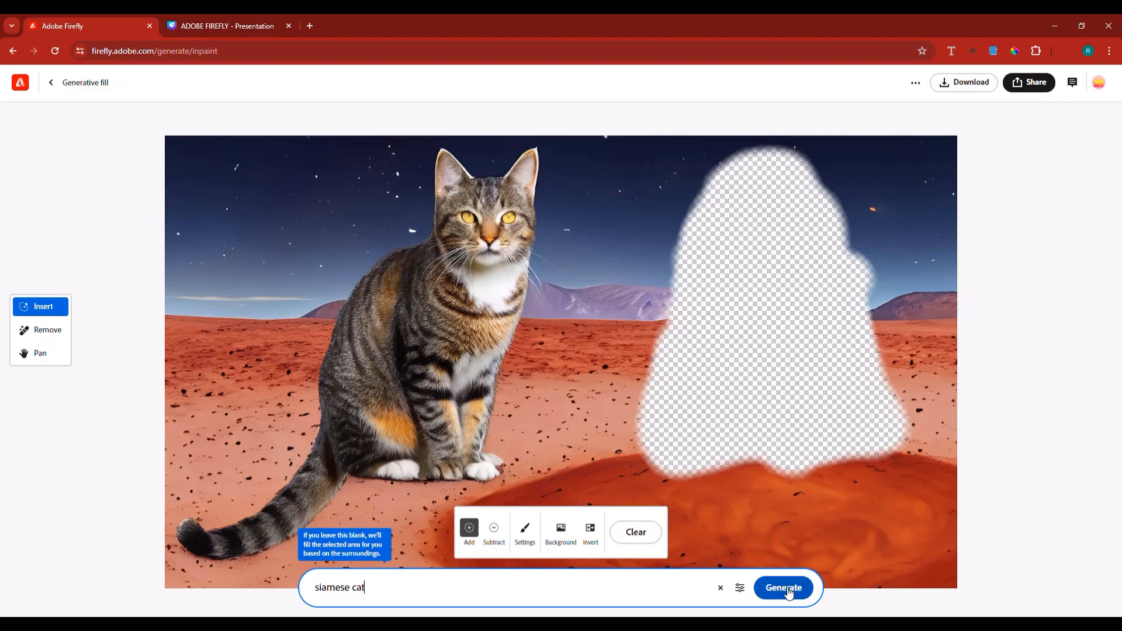
{"action": "left_click", "coordinate": [786, 588]}
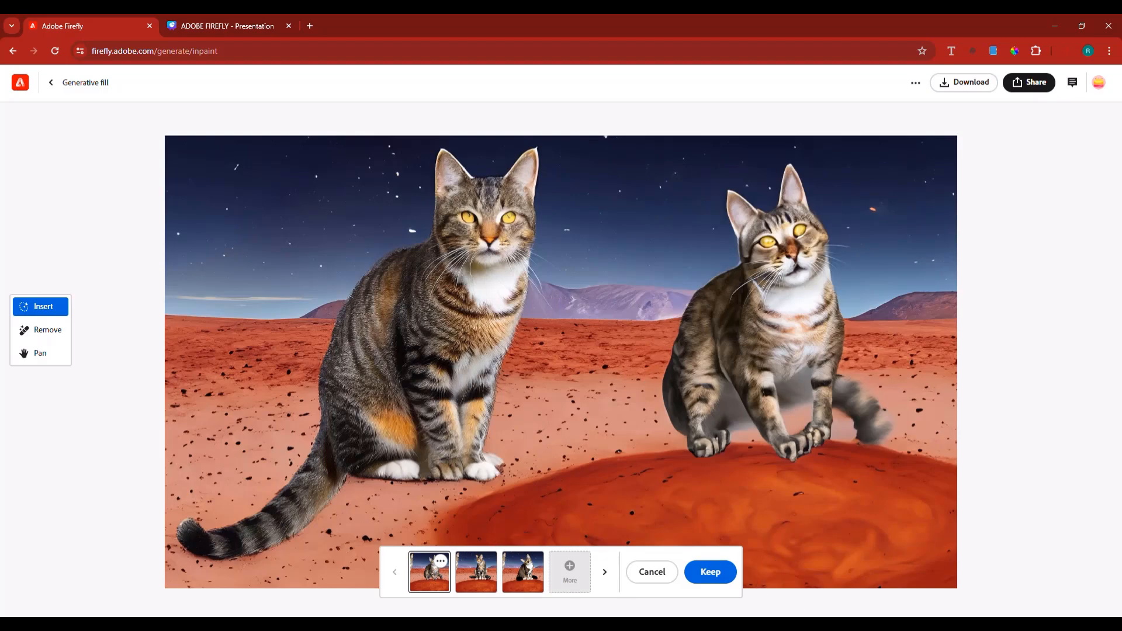
Compare the siamese cat variations and keep the second one, with the cat looking toward the tabby
{"action": "left_click", "coordinate": [601, 575]}
{"action": "left_click", "coordinate": [602, 575]}
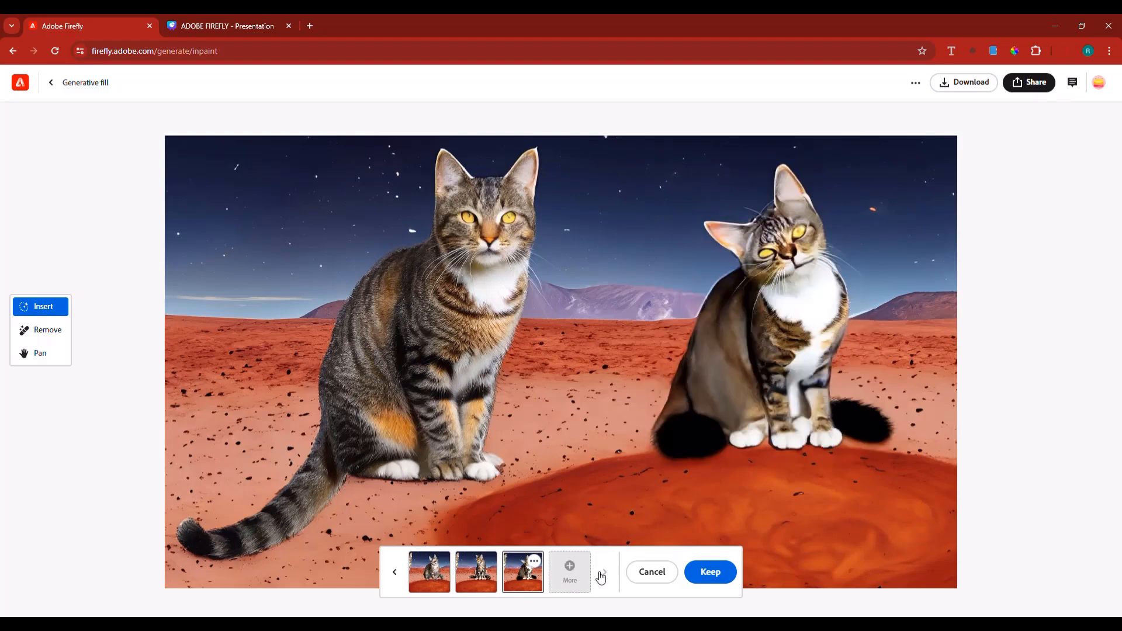
{"action": "left_click", "coordinate": [395, 575]}
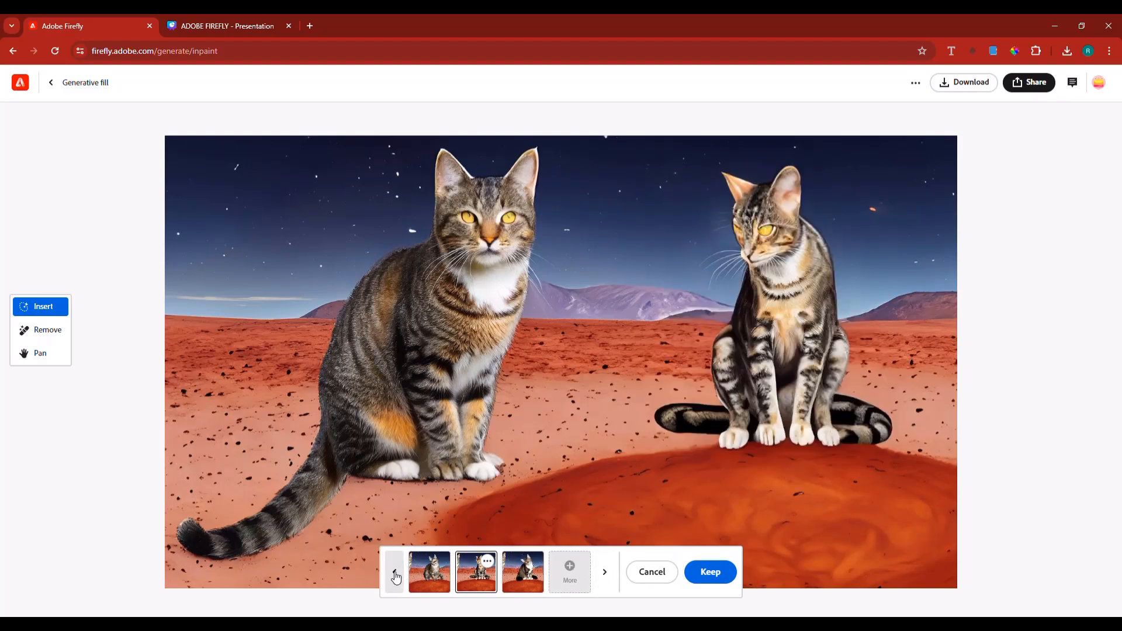
{"action": "left_click", "coordinate": [709, 572]}
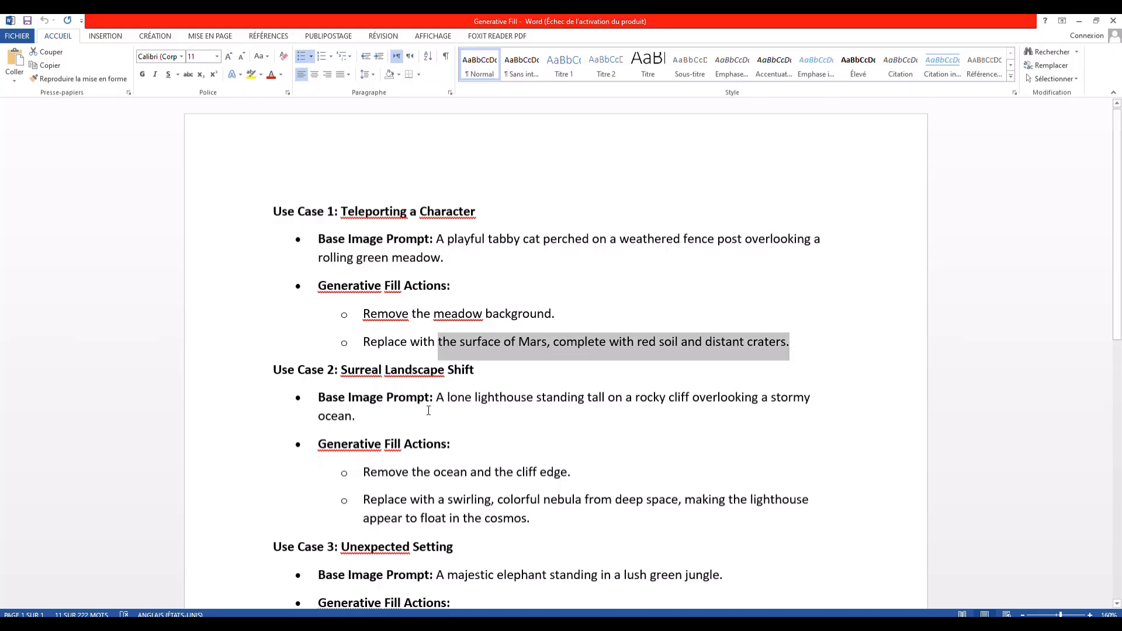
Copy the Use Case 2 base image prompt about a lone lighthouse on a rocky cliff from the Word document
{"action": "left_click_drag", "start_coordinate": [432, 397], "coordinate": [451, 414]}
{"action": "key", "text": "ctrl+c"}
{"action": "left_click", "coordinate": [447, 403]}
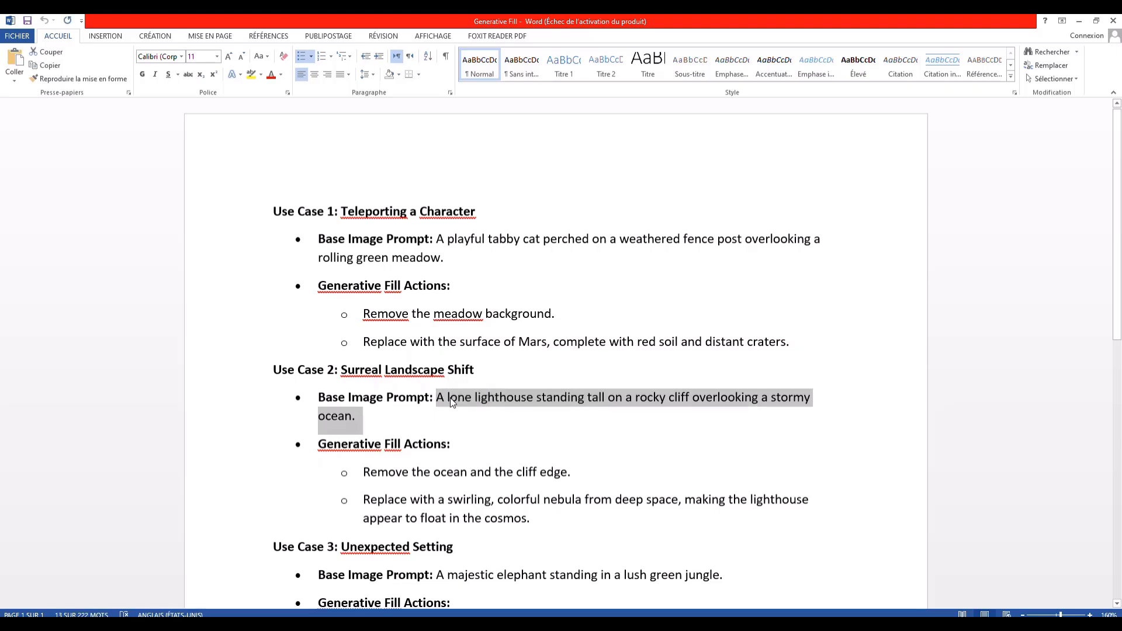
{"action": "right_click", "coordinate": [450, 398]}
{"action": "left_click", "coordinate": [480, 419]}
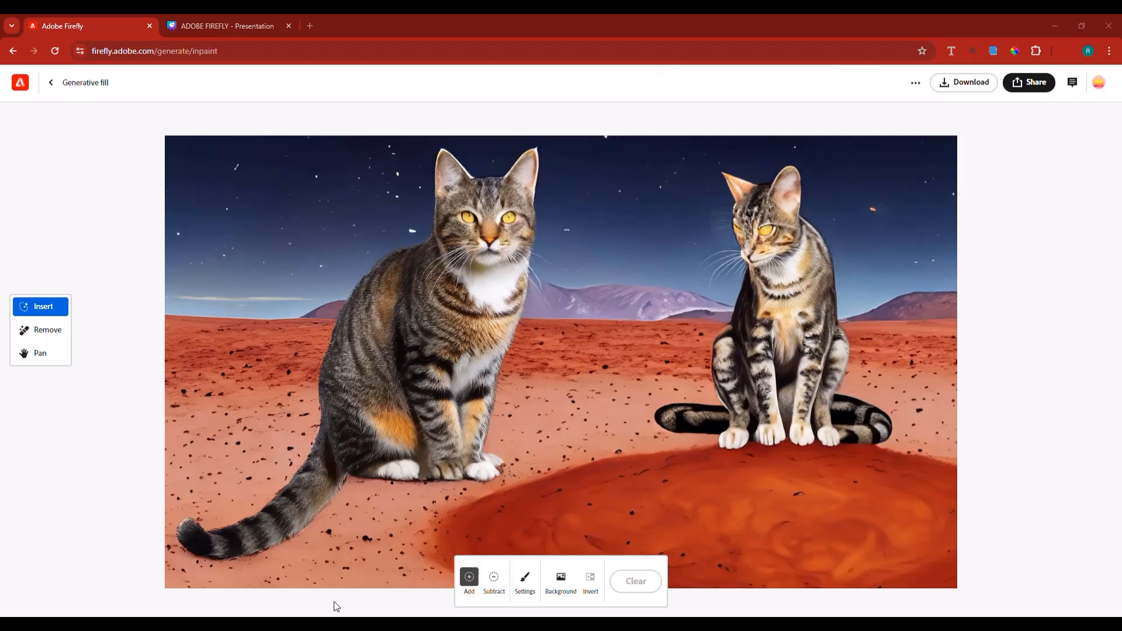
Leave Generative fill, return to the Firefly home page and open Text to image
{"action": "left_click", "coordinate": [52, 85]}
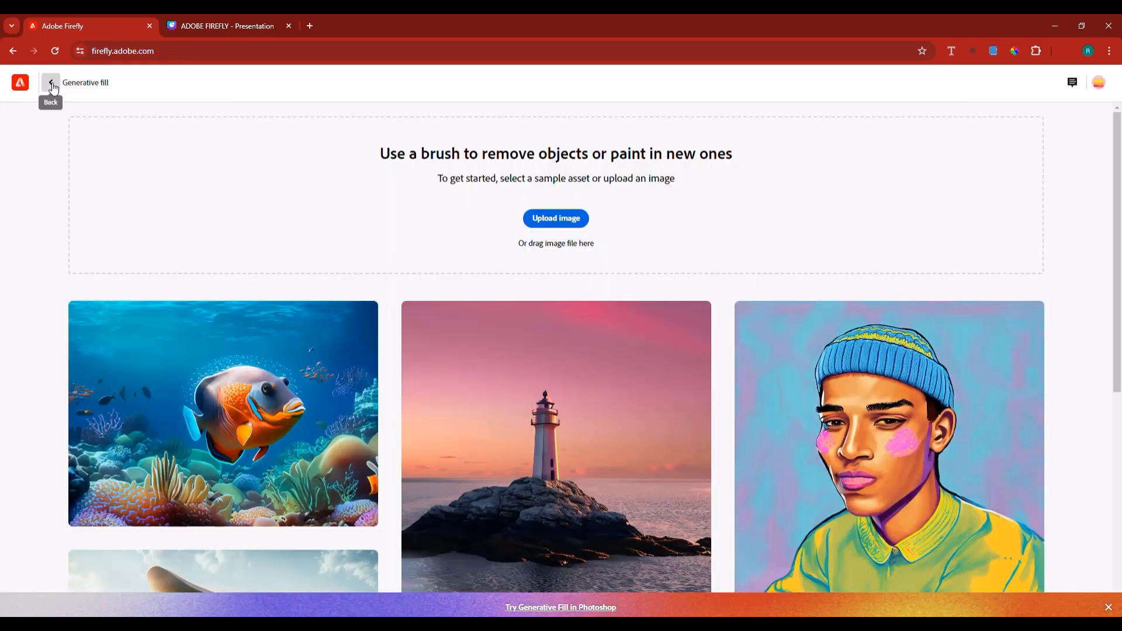
{"action": "left_click", "coordinate": [51, 83]}
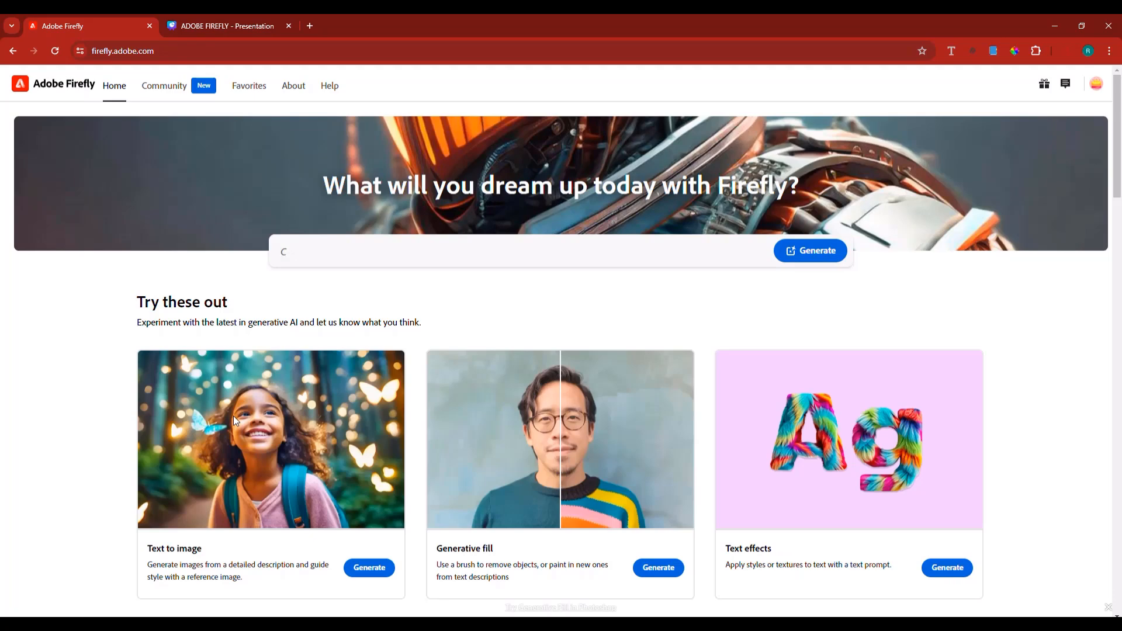
{"action": "scroll", "coordinate": [237, 417], "scroll_direction": "down", "scroll_amount": 2}
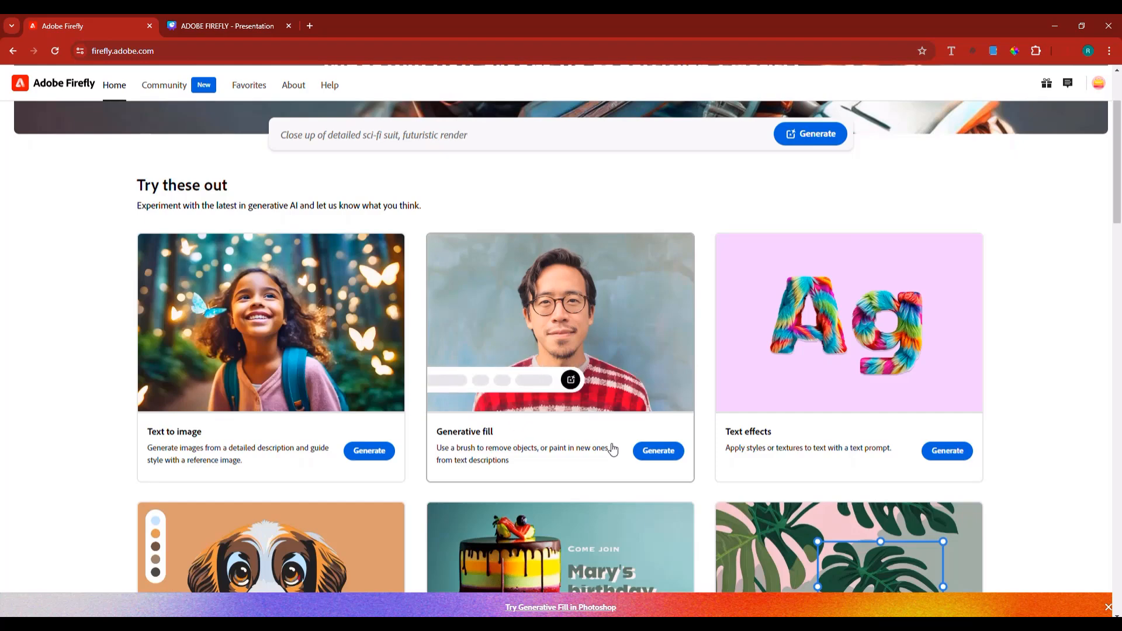
{"action": "scroll", "coordinate": [580, 400], "scroll_direction": "down", "scroll_amount": 1}
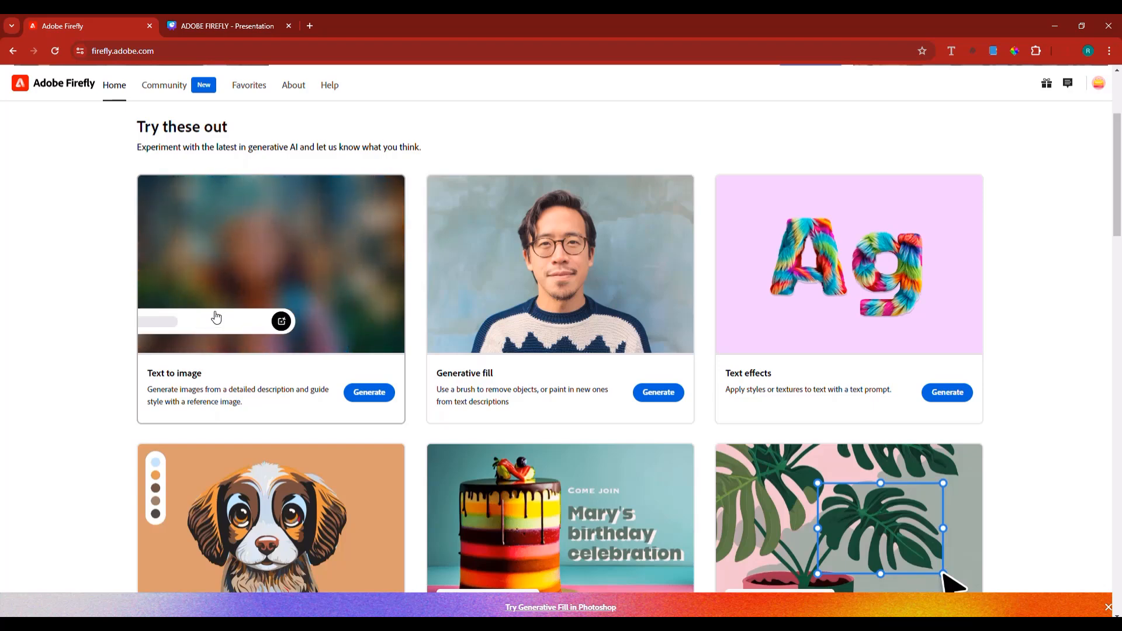
{"action": "left_click", "coordinate": [269, 286]}
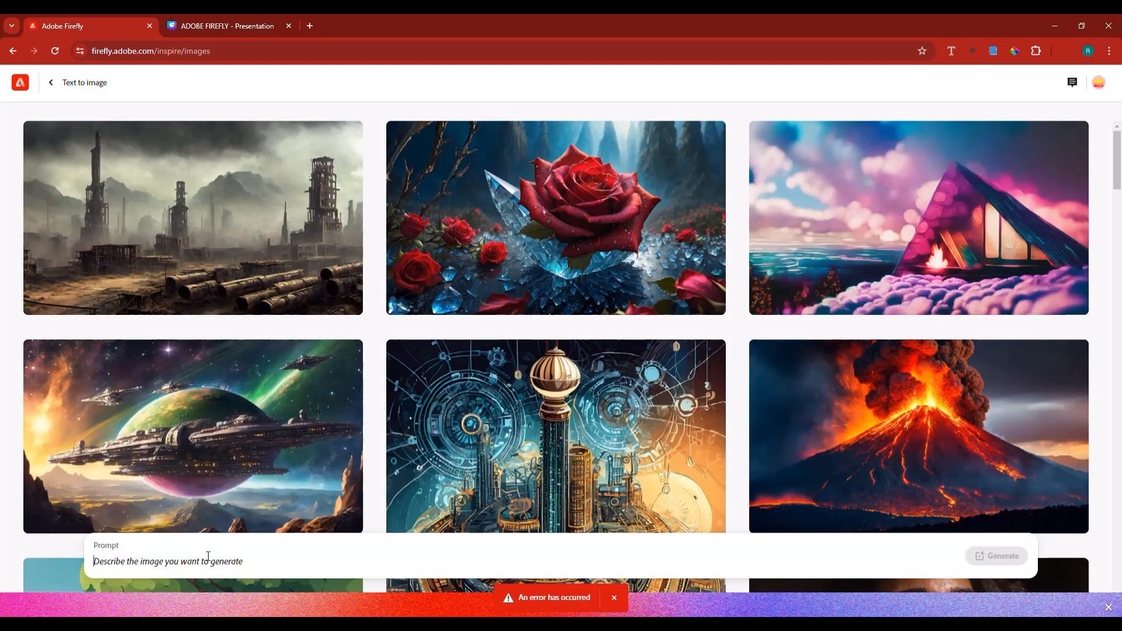
Generate images from the copied prompt "A lone lighthouse standing tall on a rocky cliff overlooking a stormy ocean."
{"action": "left_click", "coordinate": [208, 556]}
{"action": "key", "text": "ctrl+v"}
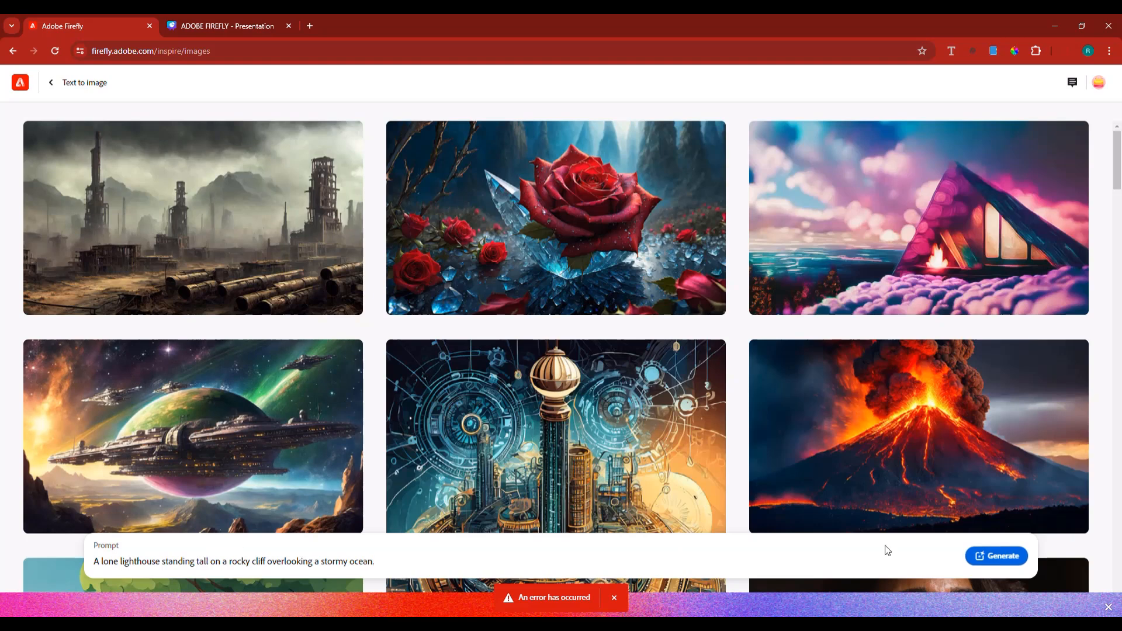
{"action": "left_click", "coordinate": [995, 556]}
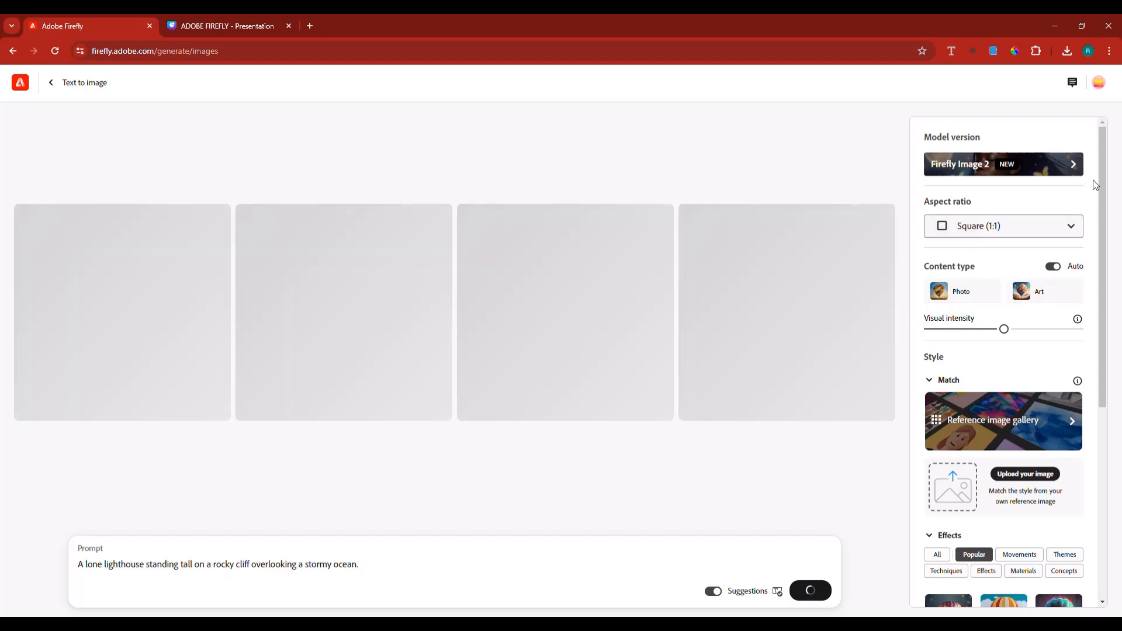
Regenerate the lighthouse images with the Widescreen (16:9) aspect ratio and the Hyper realistic effect
{"action": "scroll", "coordinate": [1096, 178], "scroll_direction": "down", "scroll_amount": 1}
{"action": "scroll", "coordinate": [1095, 233], "scroll_direction": "down", "scroll_amount": 1}
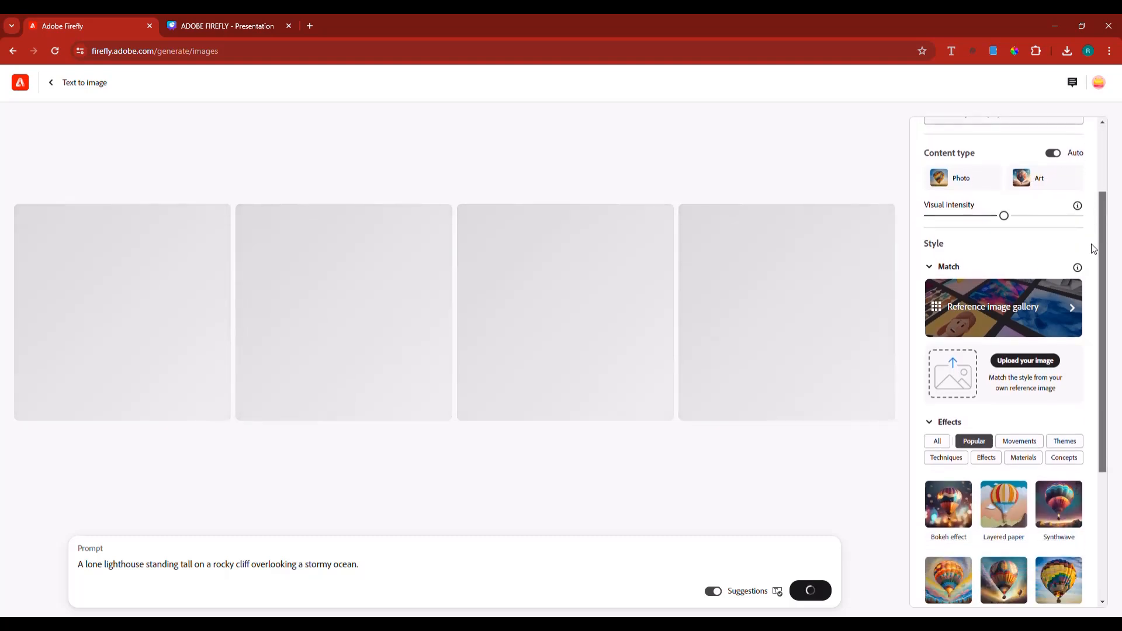
{"action": "scroll", "coordinate": [1094, 248], "scroll_direction": "down", "scroll_amount": 1}
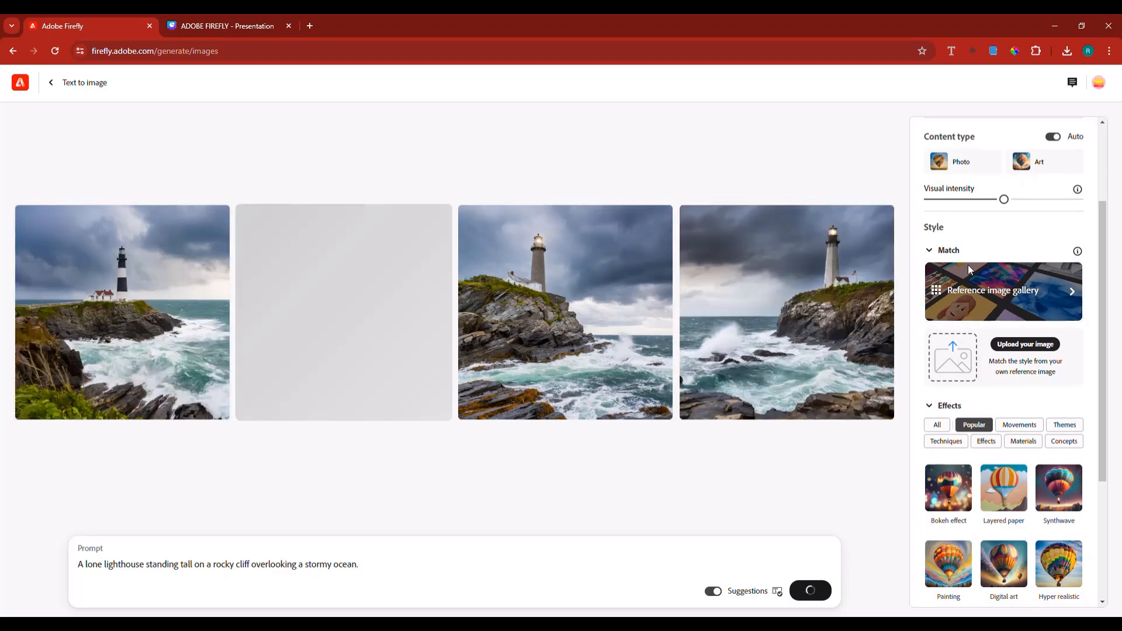
{"action": "scroll", "coordinate": [987, 254], "scroll_direction": "up", "scroll_amount": 2}
{"action": "left_click", "coordinate": [989, 226]}
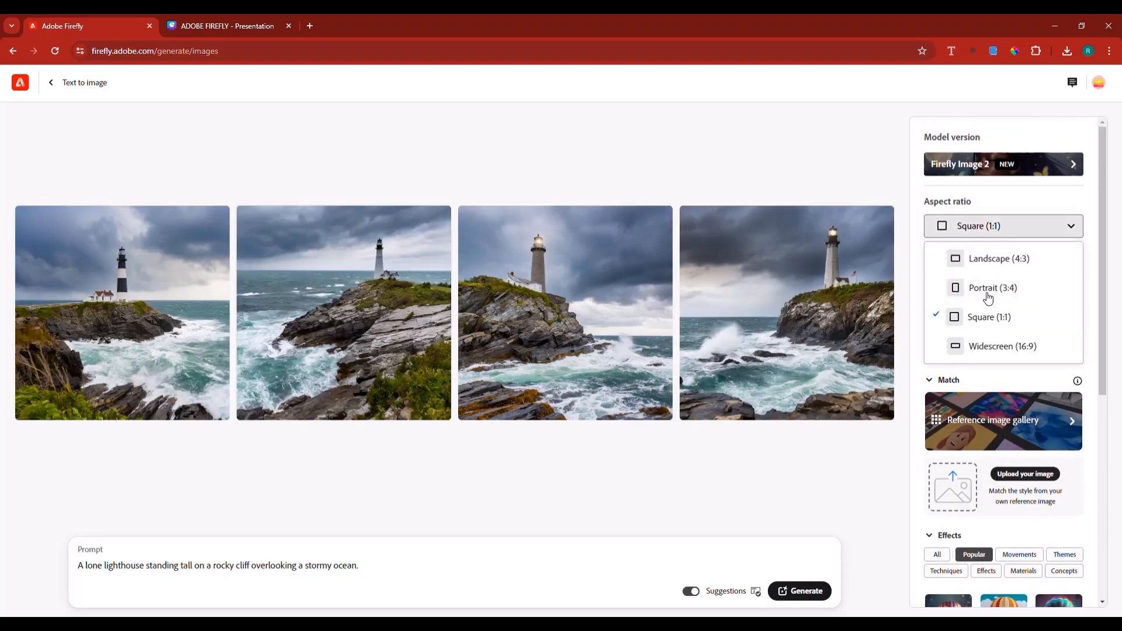
{"action": "left_click", "coordinate": [975, 348]}
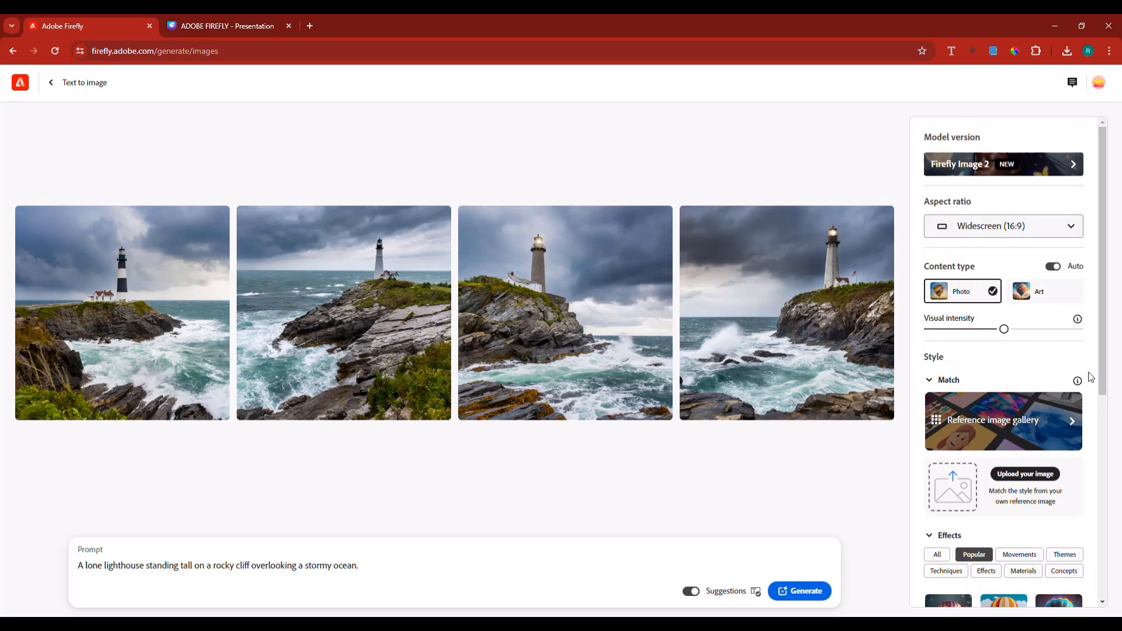
{"action": "scroll", "coordinate": [1090, 380], "scroll_direction": "down", "scroll_amount": 5}
{"action": "left_click", "coordinate": [1059, 406]}
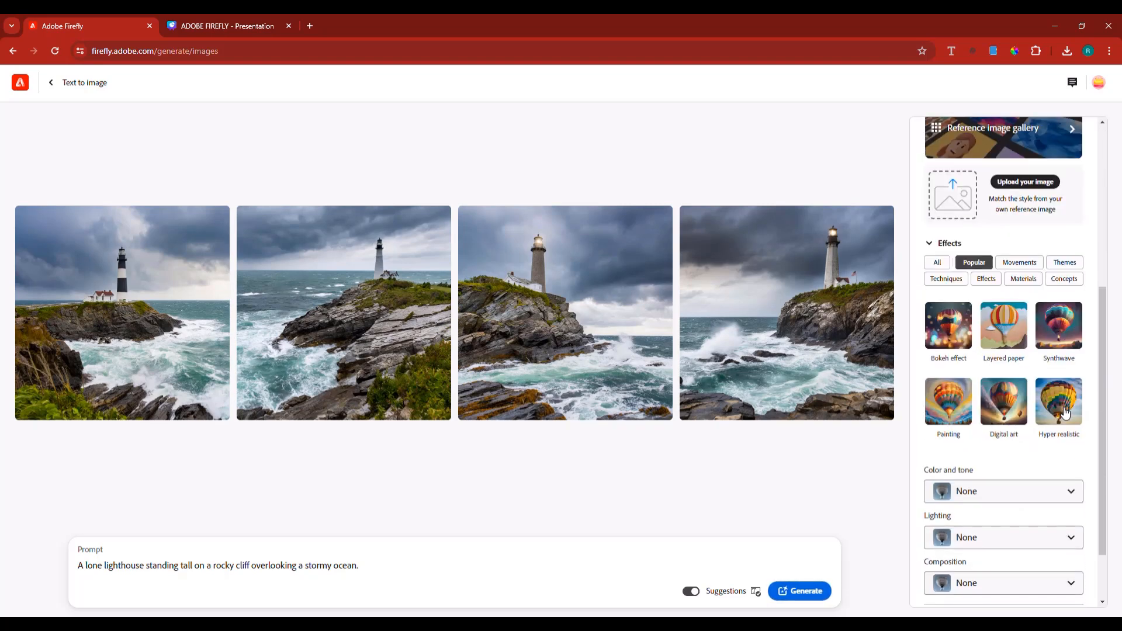
{"action": "left_click", "coordinate": [780, 589]}
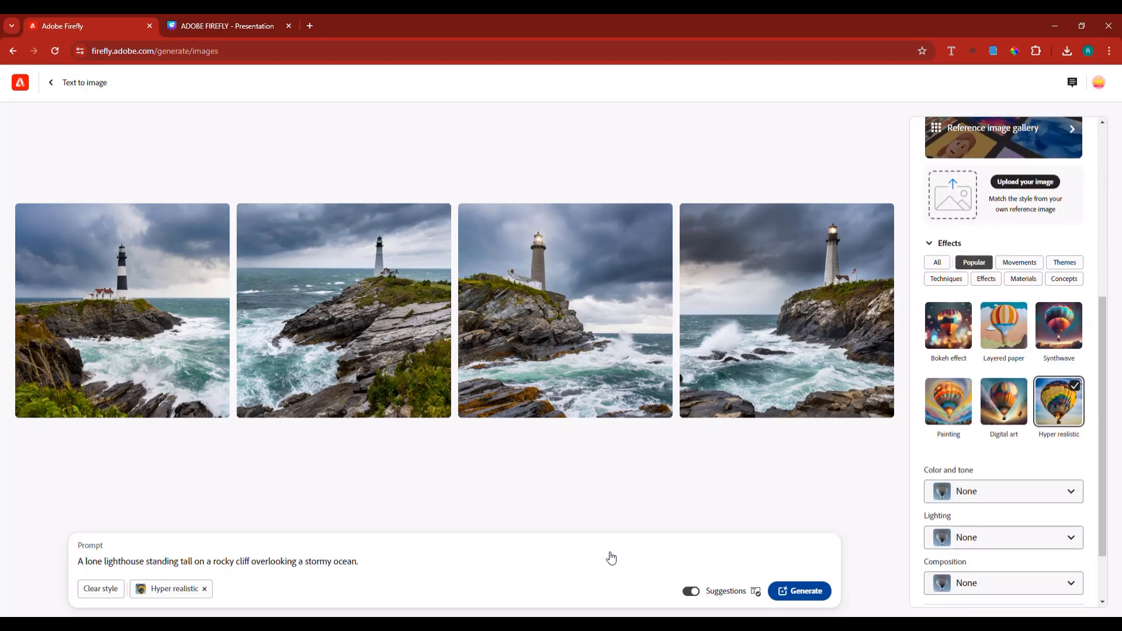
{"action": "scroll", "coordinate": [958, 315], "scroll_direction": "up", "scroll_amount": 5}
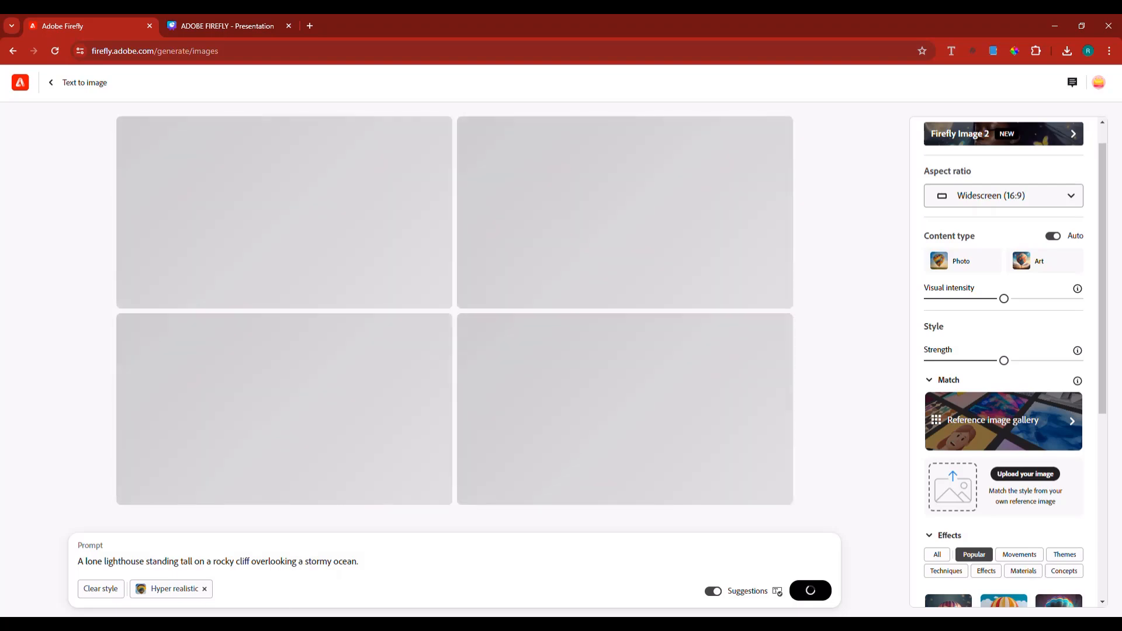
Switch to the Word document, copy "colorful nebula from deep space" from Use Case 2, and return to Firefly
{"action": "left_click", "coordinate": [351, 625]}
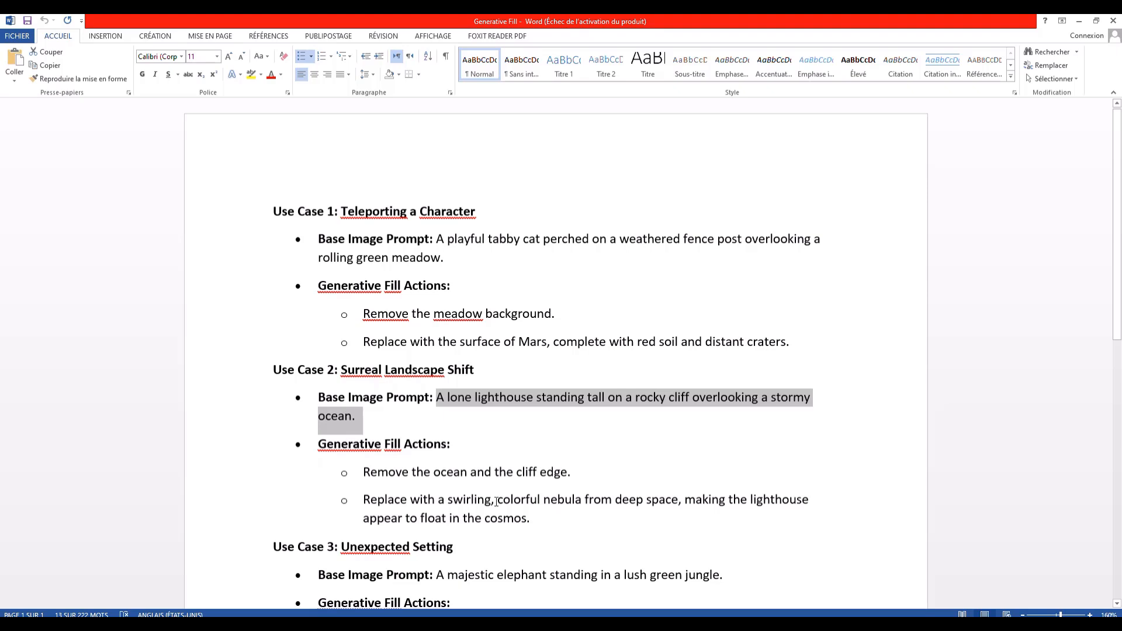
{"action": "left_click_drag", "start_coordinate": [497, 500], "coordinate": [664, 501]}
{"action": "right_click", "coordinate": [659, 505]}
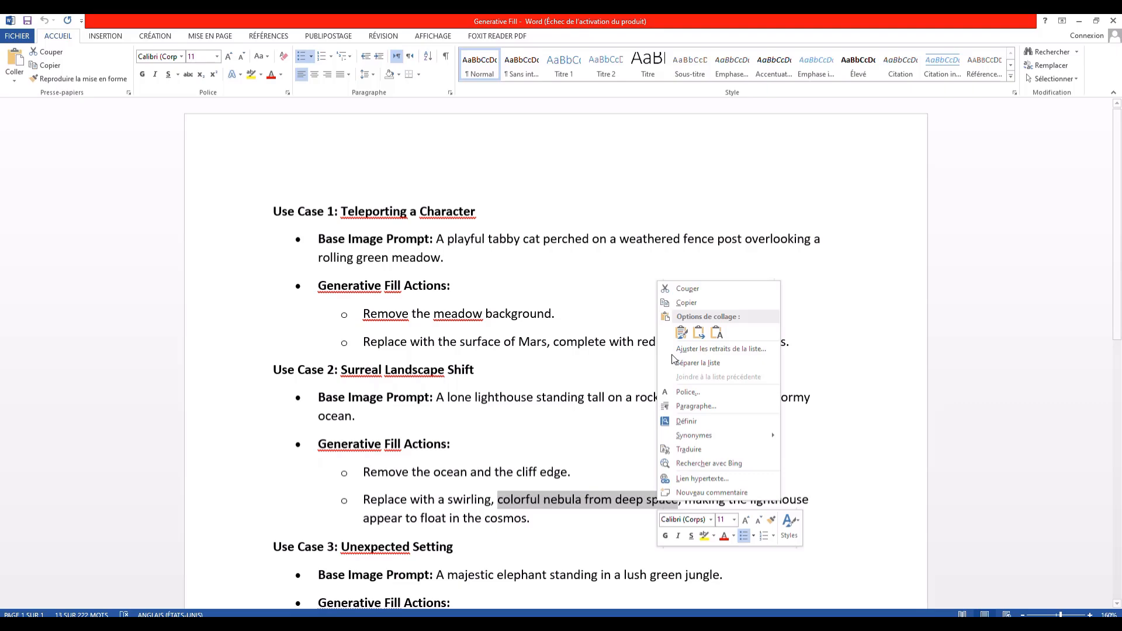
{"action": "left_click", "coordinate": [684, 302]}
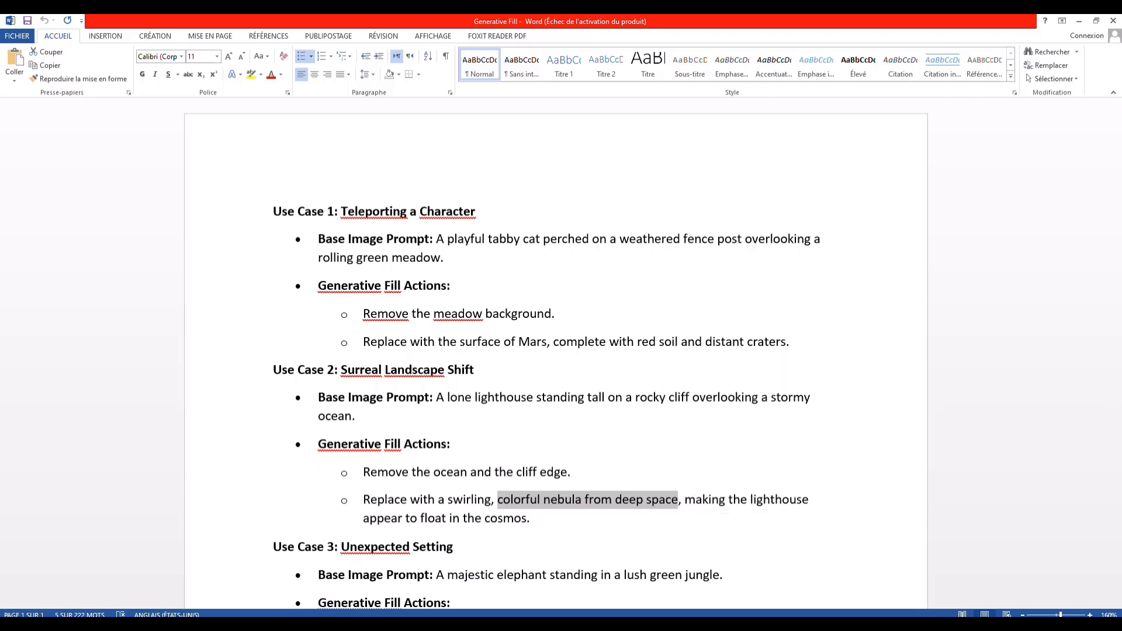
{"action": "key", "text": "alt+Tab"}
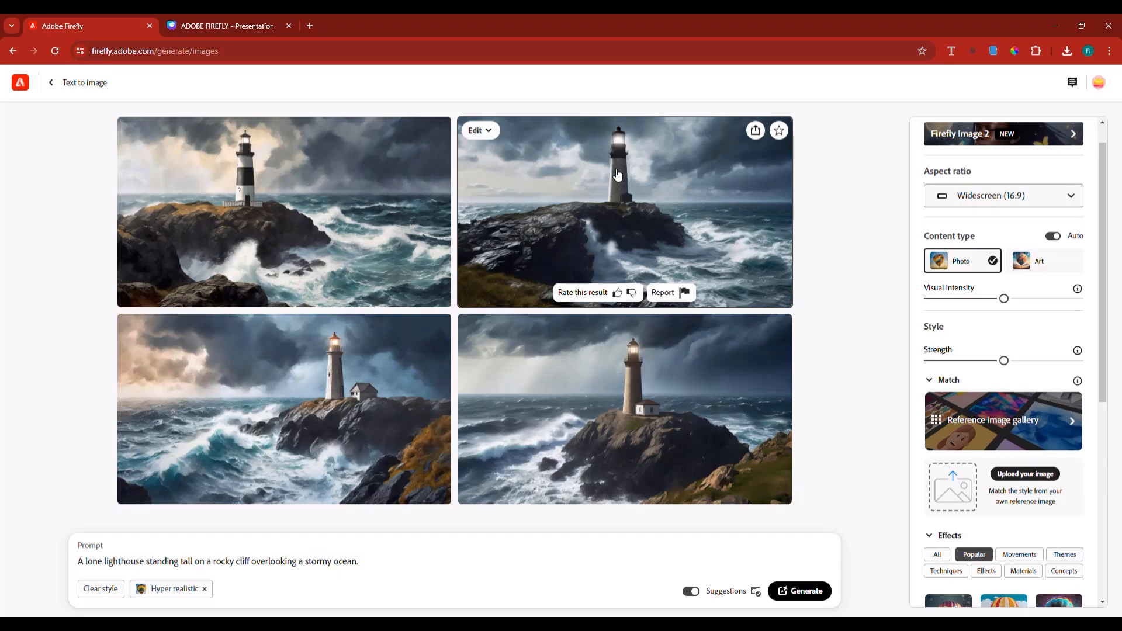
Open the second lighthouse image, with the dark cliff and glowing lamp, for editing in Generative fill
{"action": "left_click", "coordinate": [602, 226]}
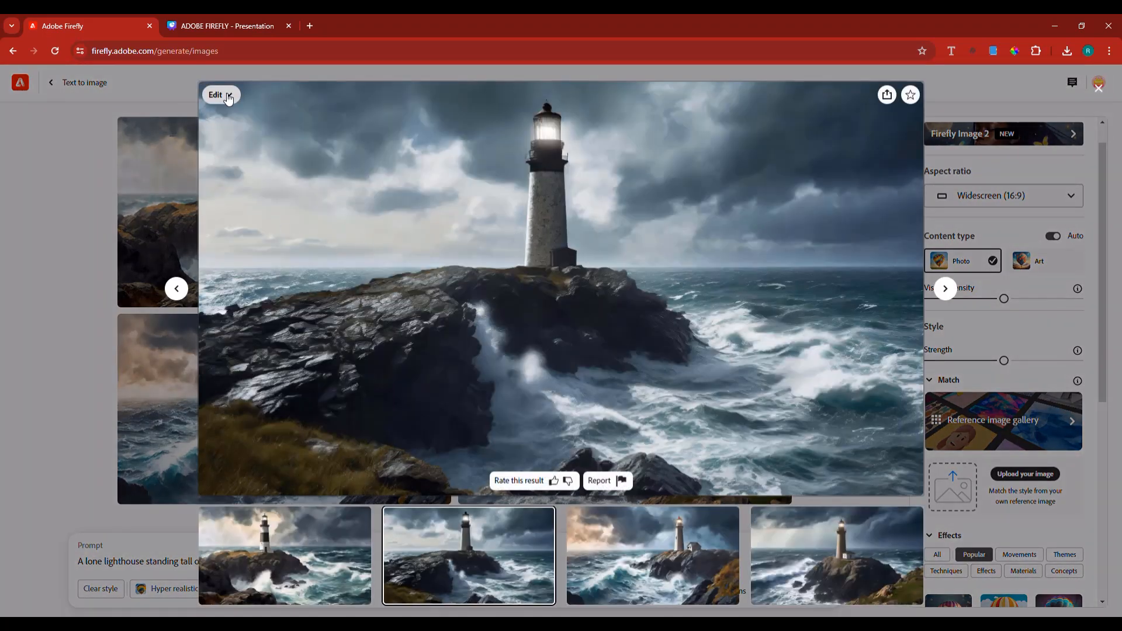
{"action": "left_click", "coordinate": [216, 94]}
{"action": "left_click", "coordinate": [253, 138]}
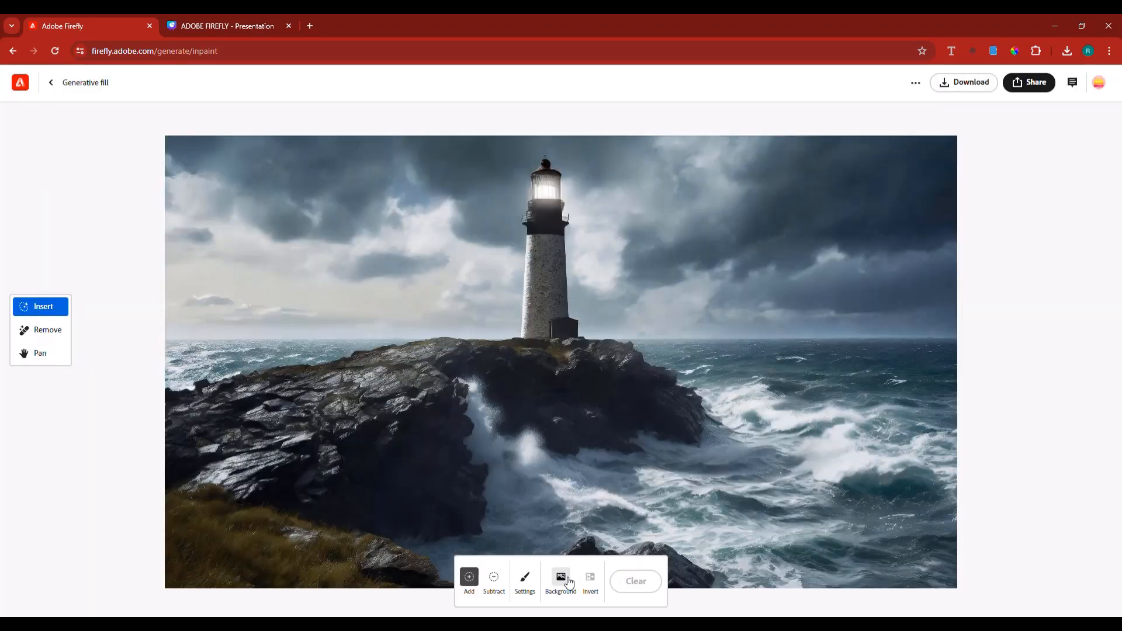
Remove the background around the lighthouse and brush away the uneven base of the tower
{"action": "left_click", "coordinate": [567, 583]}
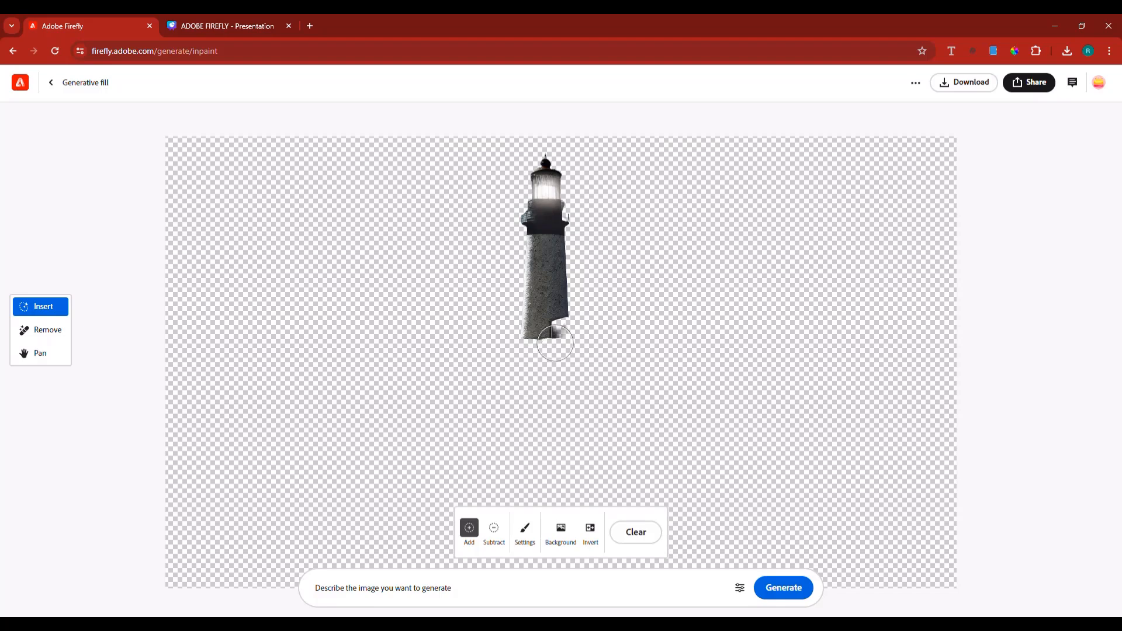
{"action": "mouse_move", "coordinate": [554, 330]}
{"action": "left_mouse_down"}
{"action": "mouse_move", "coordinate": [552, 357]}
{"action": "mouse_move", "coordinate": [582, 359]}
{"action": "mouse_move", "coordinate": [554, 376]}
{"action": "mouse_move", "coordinate": [540, 355]}
{"action": "mouse_move", "coordinate": [552, 347]}
{"action": "mouse_move", "coordinate": [511, 323]}
{"action": "left_mouse_up"}
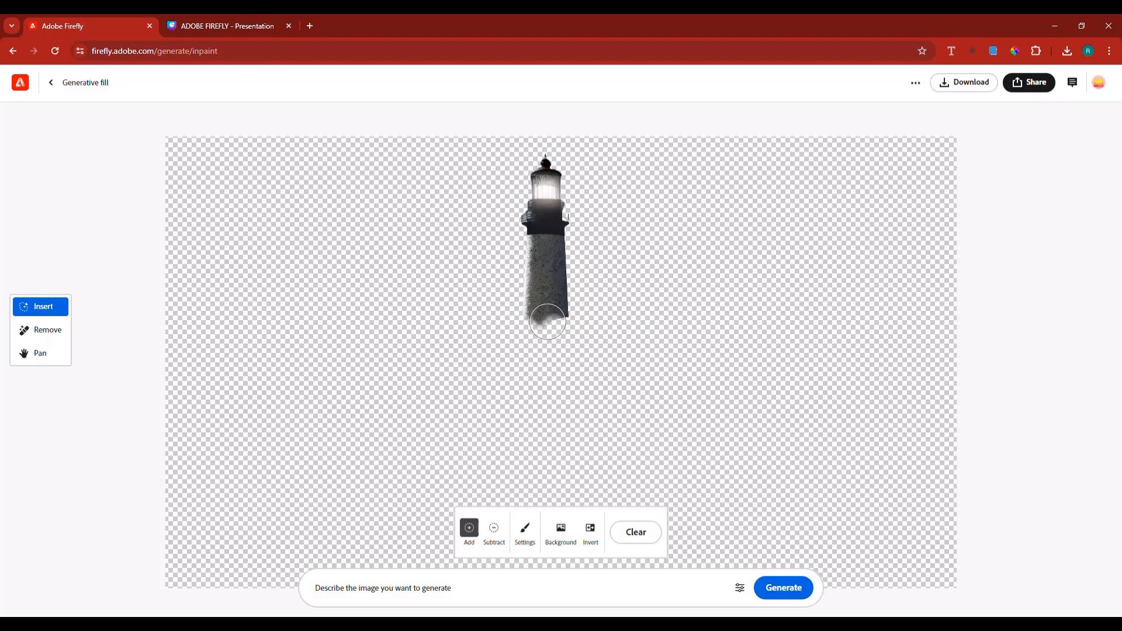
{"action": "mouse_move", "coordinate": [549, 328]}
{"action": "left_mouse_down"}
{"action": "mouse_move", "coordinate": [543, 341]}
{"action": "mouse_move", "coordinate": [532, 321]}
{"action": "mouse_move", "coordinate": [526, 333]}
{"action": "mouse_move", "coordinate": [564, 328]}
{"action": "mouse_move", "coordinate": [561, 344]}
{"action": "left_mouse_up"}
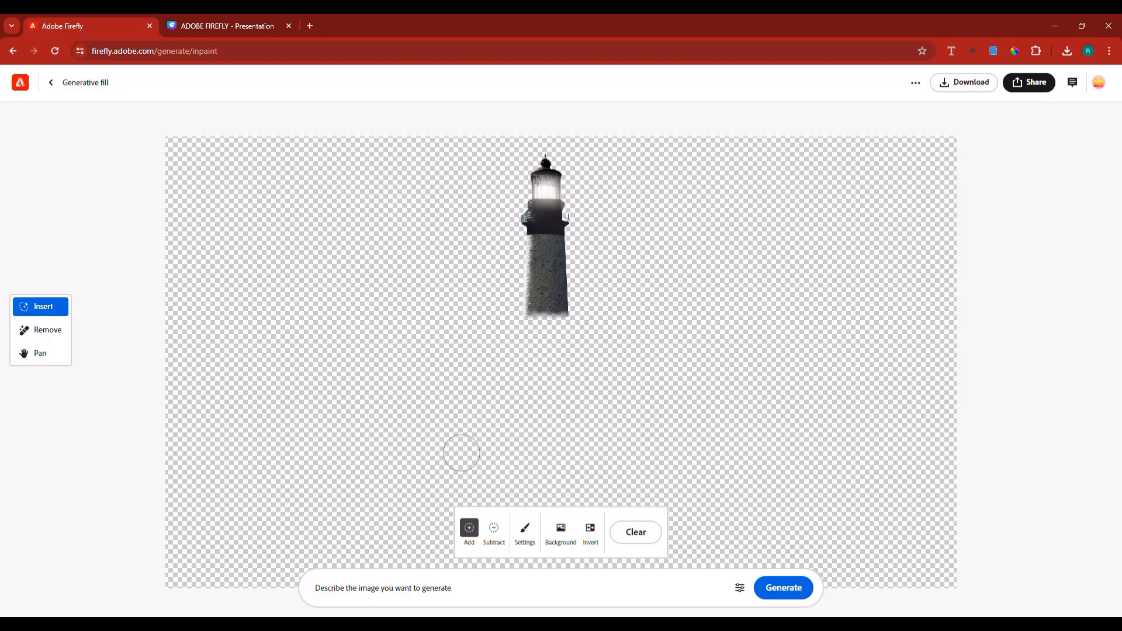
Generate a new background with the prompt "colorful nebula from deep space" and view the third variation
{"action": "left_click", "coordinate": [424, 588]}
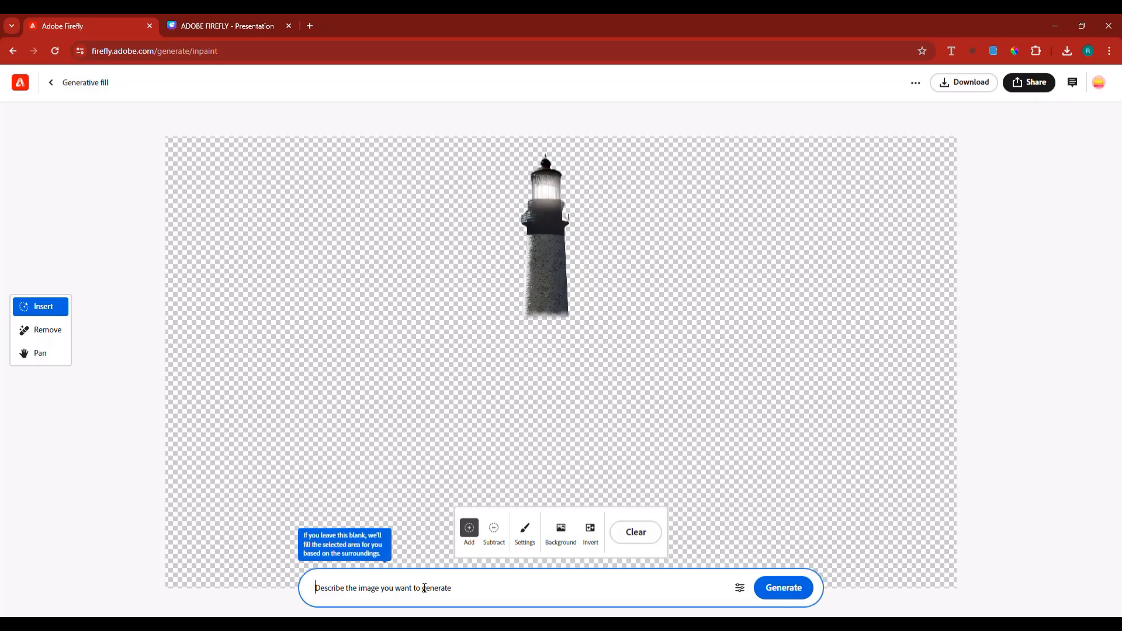
{"action": "key", "text": "ctrl+v"}
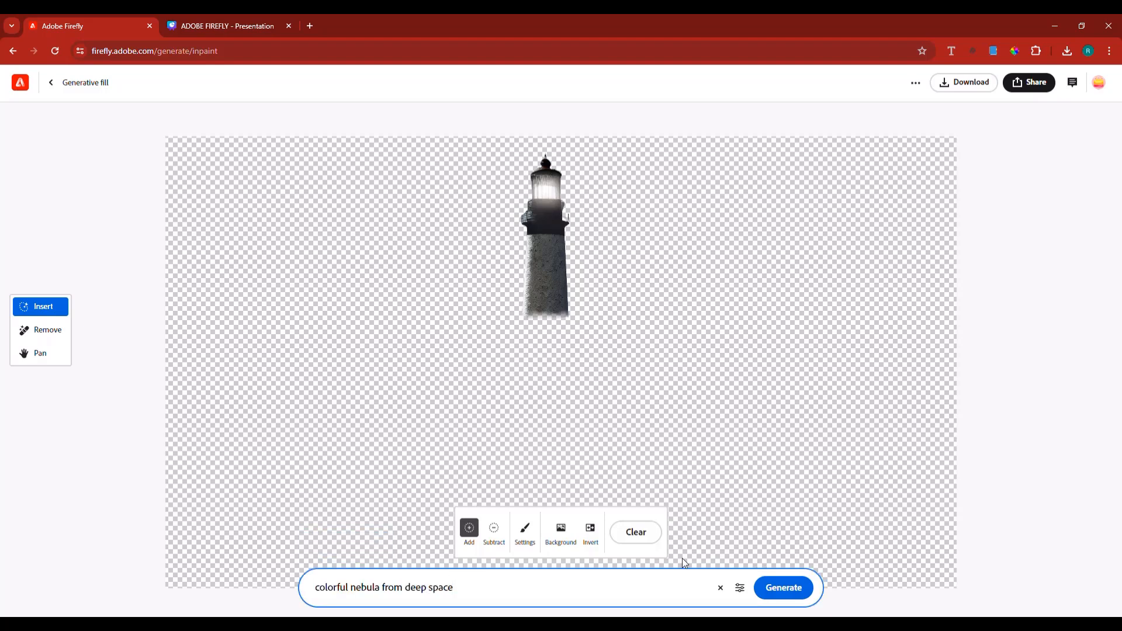
{"action": "left_click", "coordinate": [755, 596]}
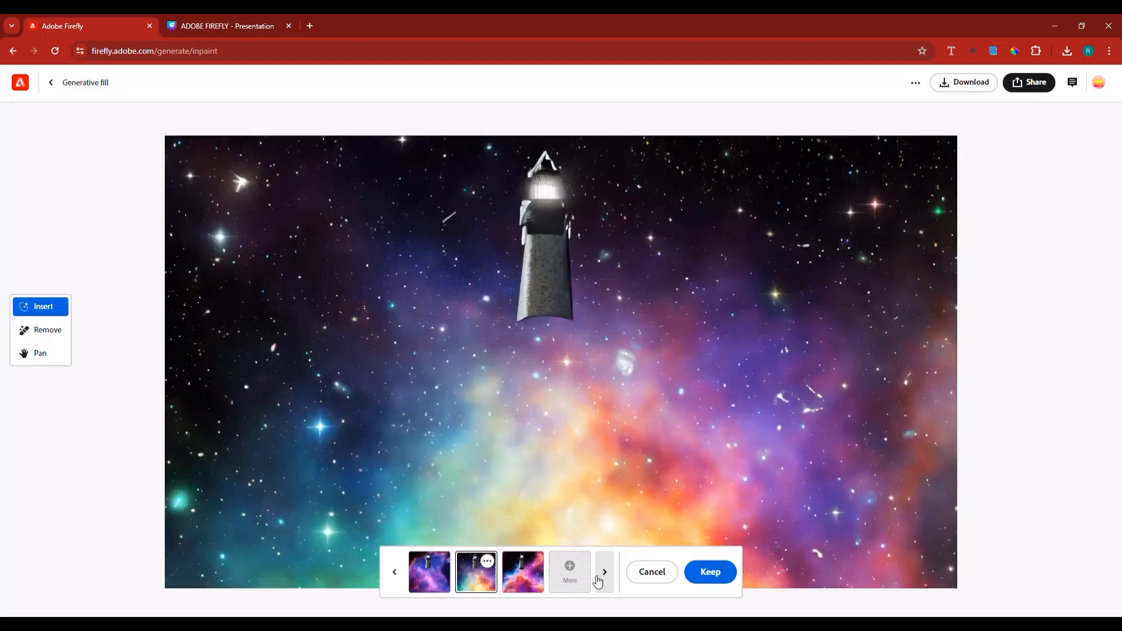
{"action": "left_click", "coordinate": [598, 580]}
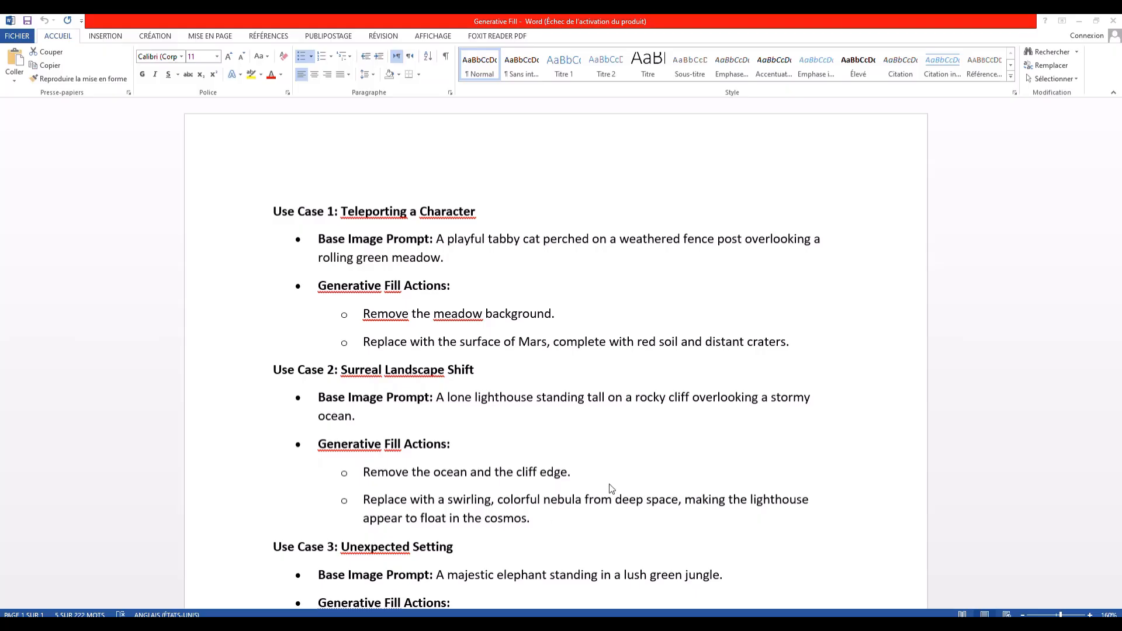
Copy the Use Case 3 prompt "A majestic elephant standing in a lush green jungle." from the Word document and return to Firefly
{"action": "scroll", "coordinate": [605, 476], "scroll_direction": "down", "scroll_amount": 5}
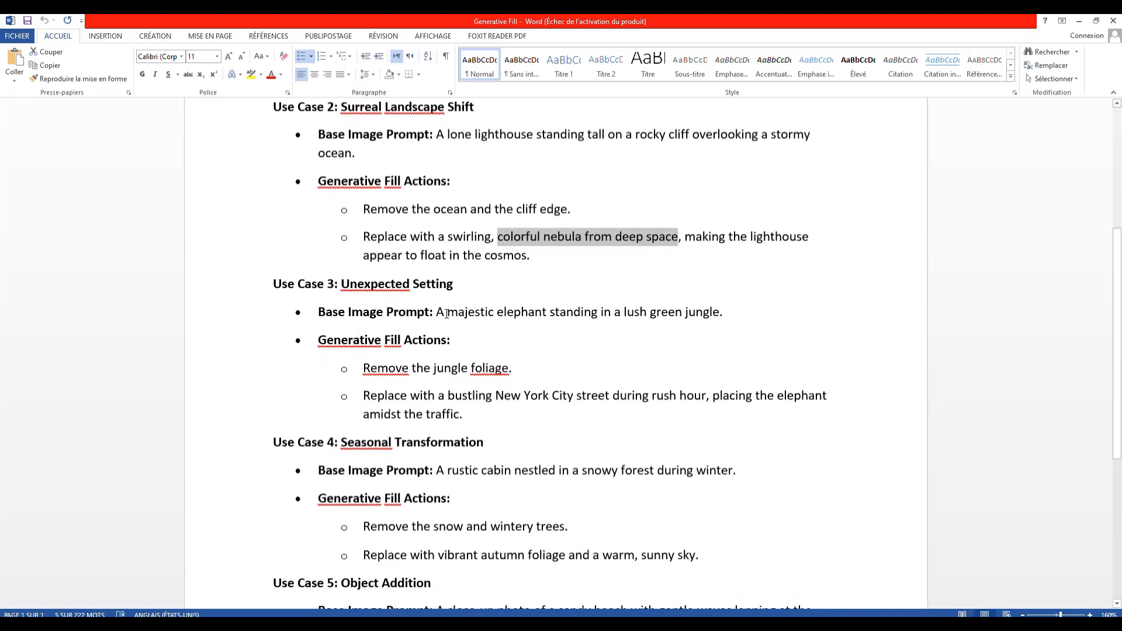
{"action": "left_click_drag", "start_coordinate": [447, 314], "coordinate": [707, 314]}
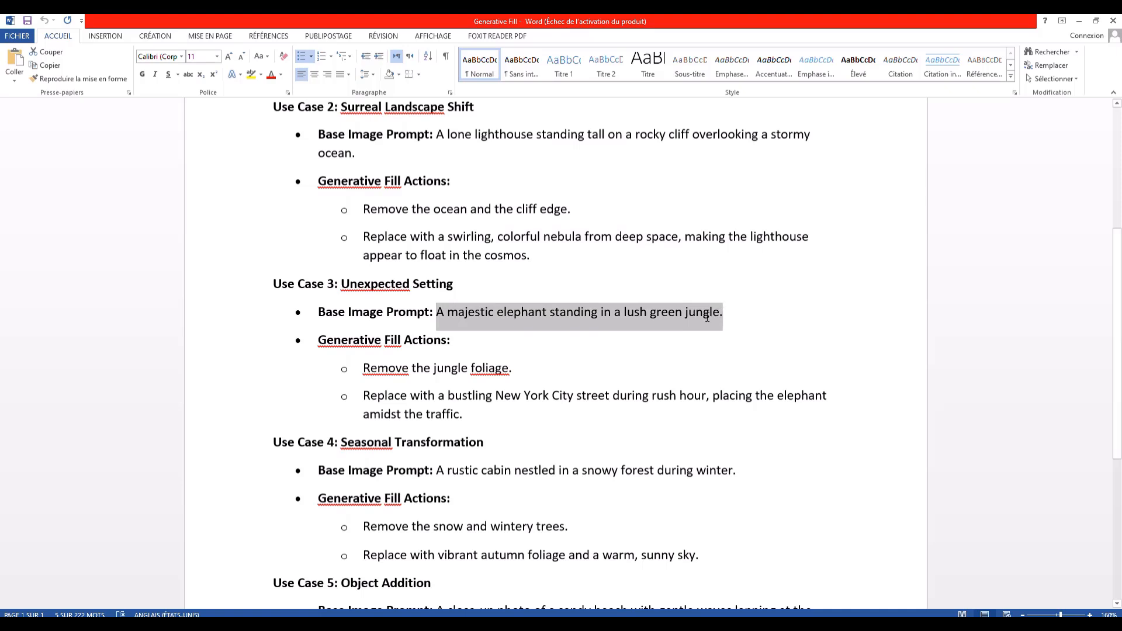
{"action": "right_click", "coordinate": [707, 317]}
{"action": "left_click", "coordinate": [740, 345]}
{"action": "key", "text": "alt+Tab"}
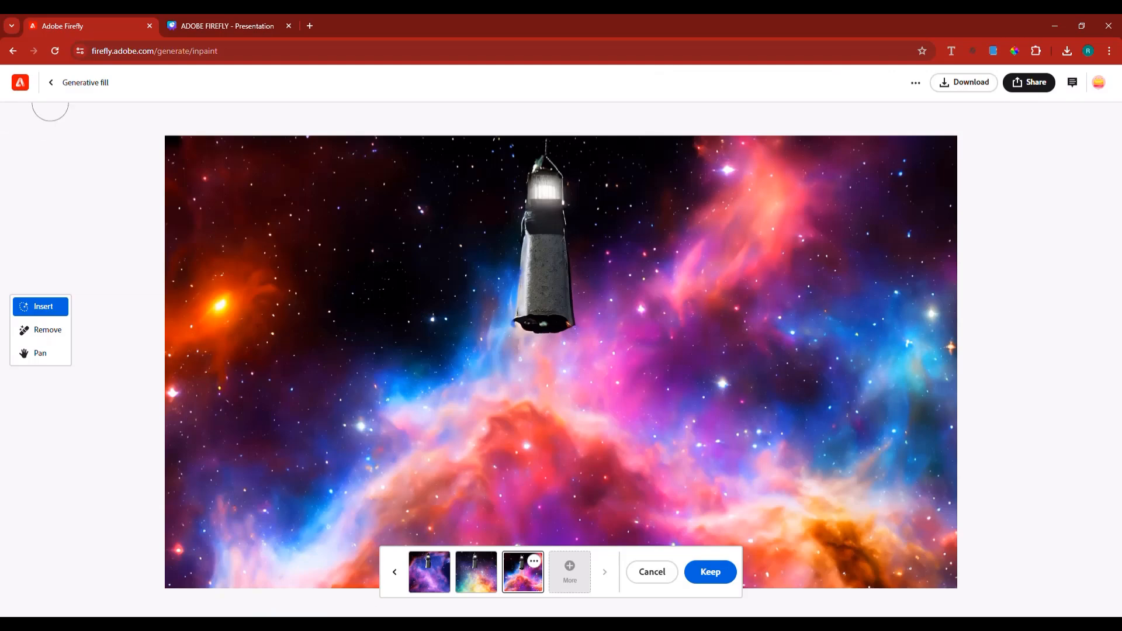
Generate Text to image results for "A majestic elephant standing in a lush green jungle." and set the aspect ratio to Widescreen (16:9)
{"action": "left_click", "coordinate": [52, 84]}
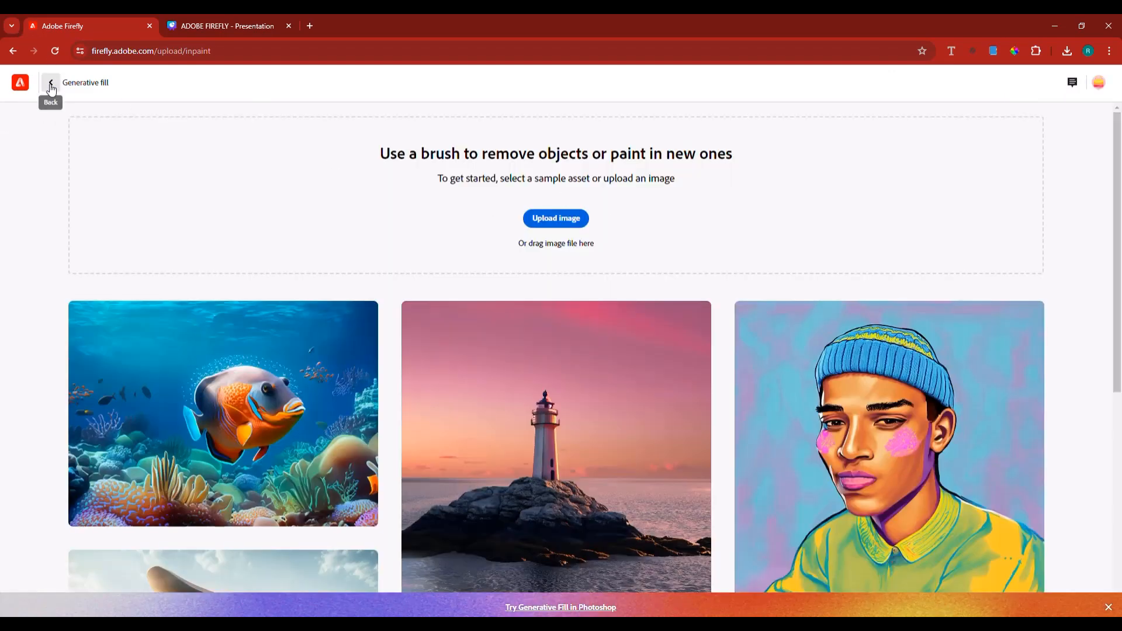
{"action": "left_click", "coordinate": [53, 87]}
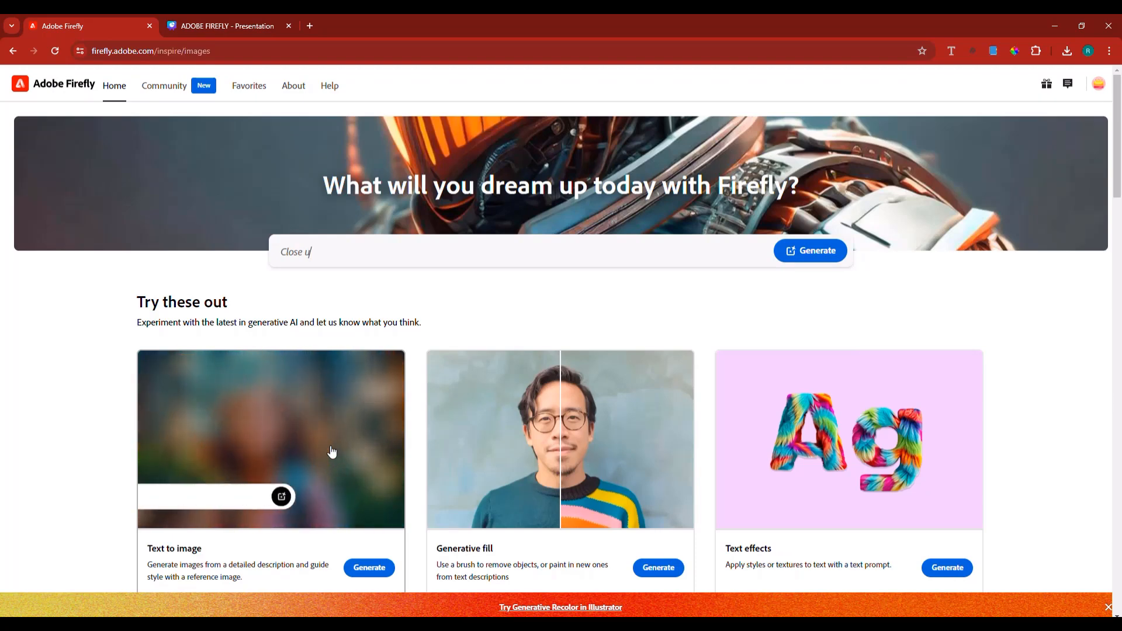
{"action": "left_click", "coordinate": [331, 451]}
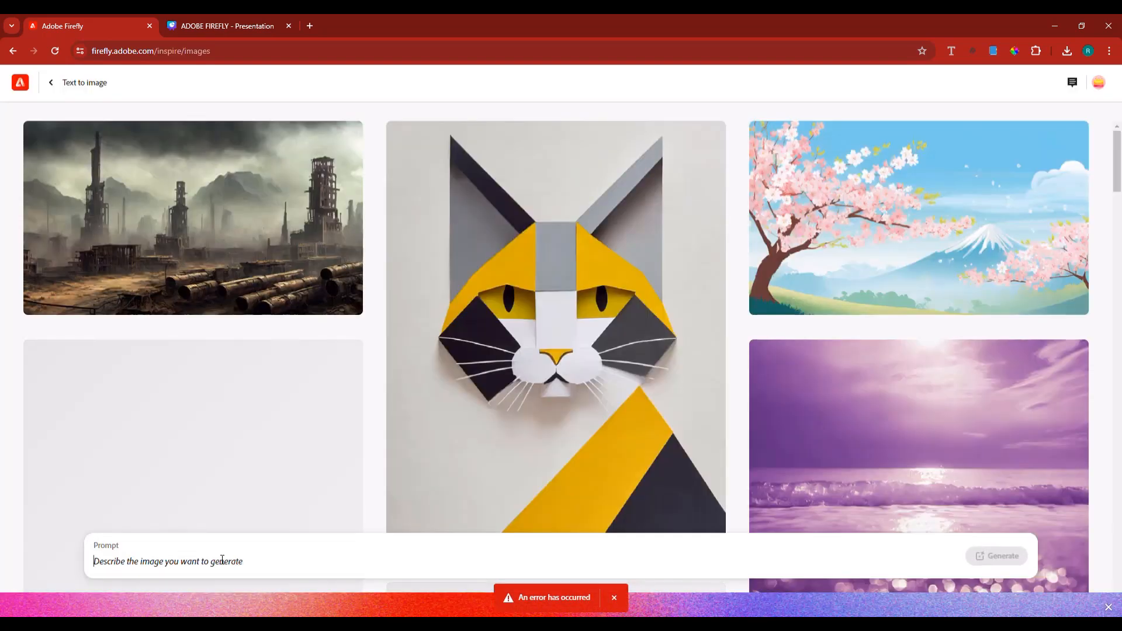
{"action": "key", "text": "ctrl+v"}
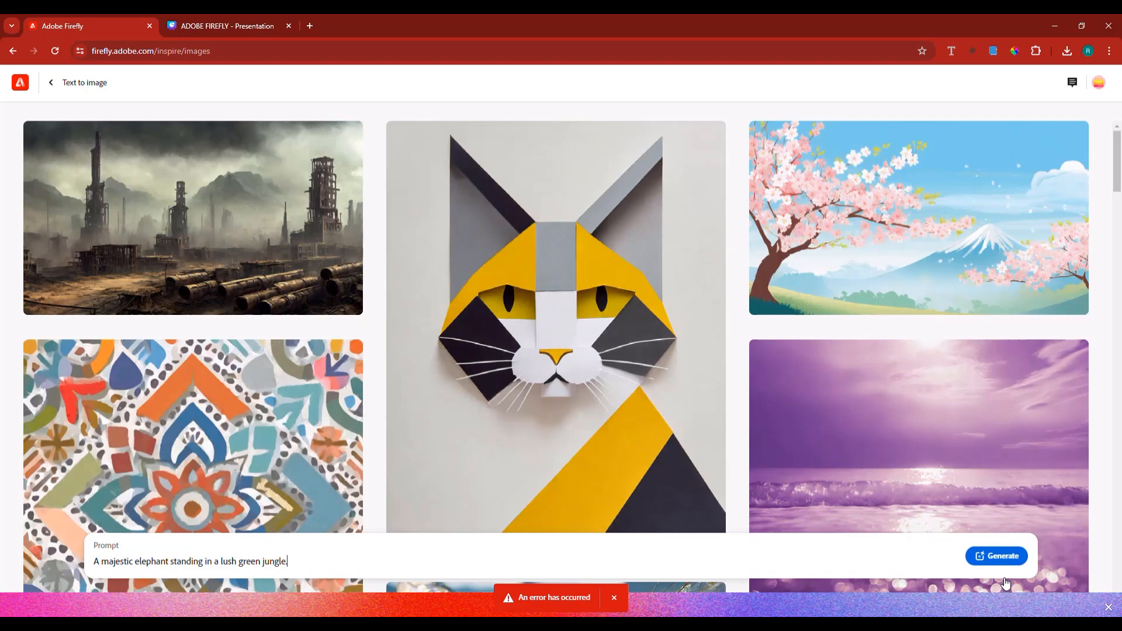
{"action": "left_click", "coordinate": [1009, 558]}
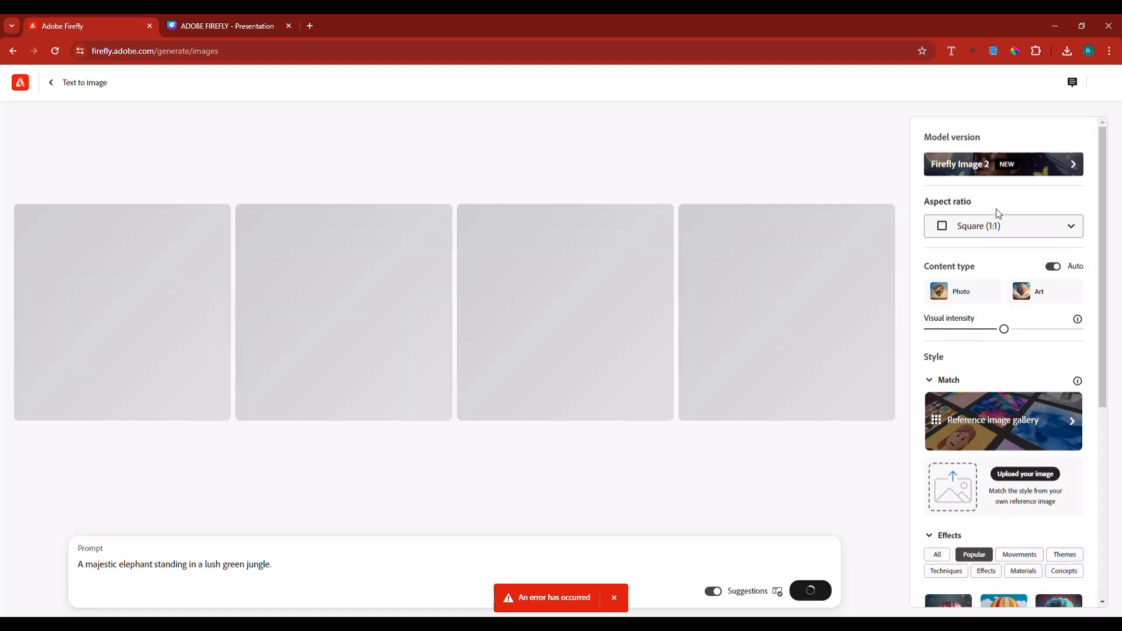
{"action": "left_click", "coordinate": [1006, 226]}
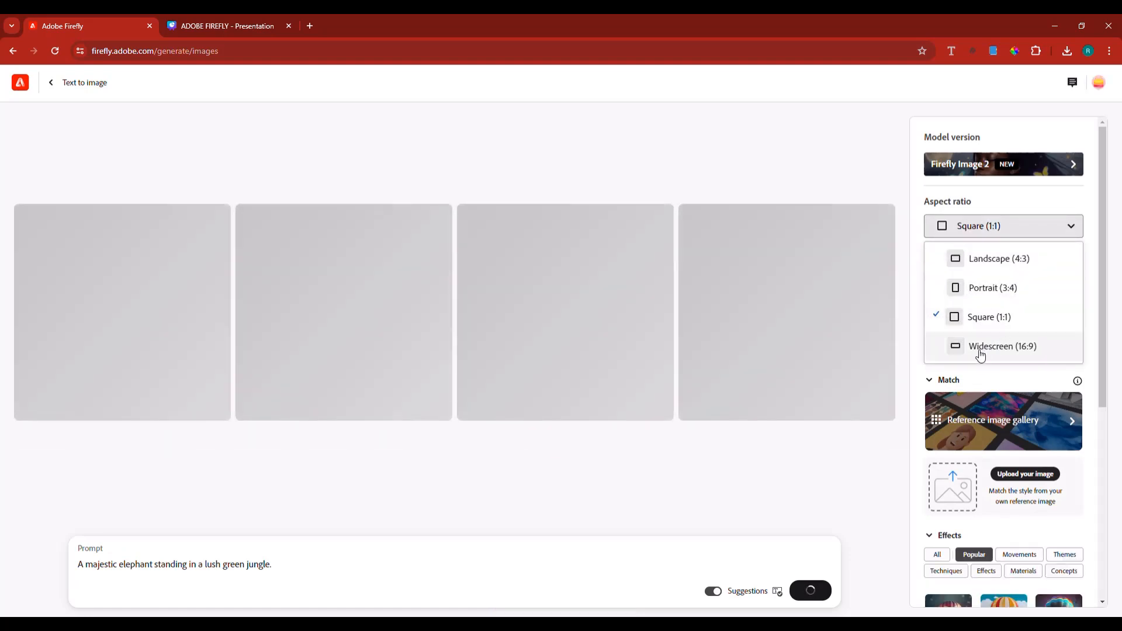
{"action": "left_click", "coordinate": [980, 347]}
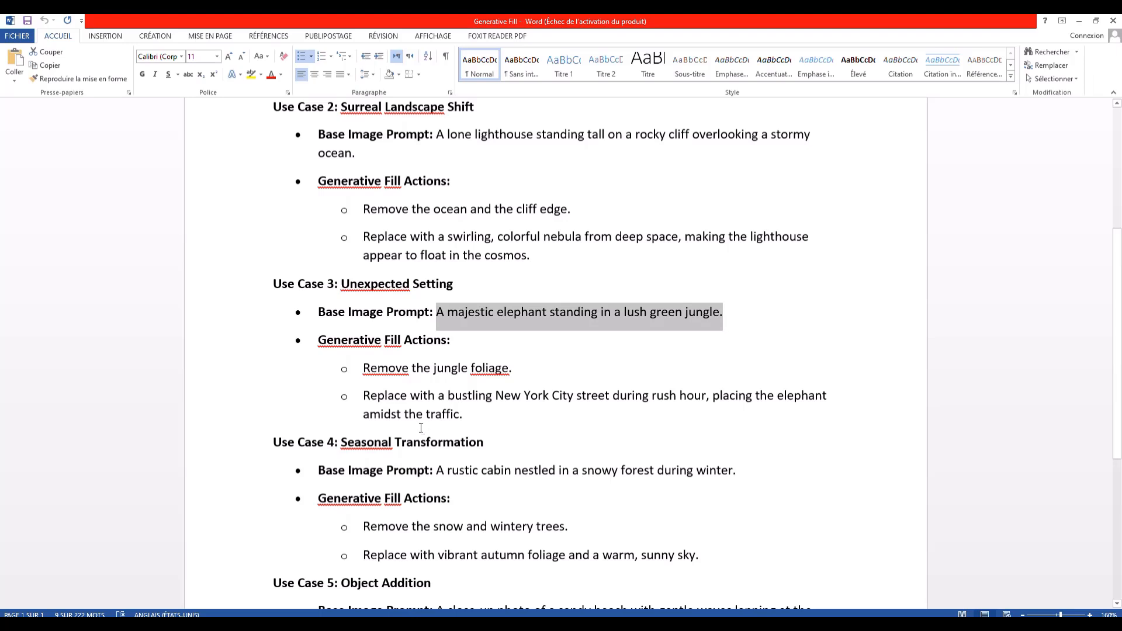
Copy "bustling New York City street during rush hour" from Use Case 3 in the Word document and return to Firefly
{"action": "left_click_drag", "start_coordinate": [448, 396], "coordinate": [688, 396]}
{"action": "right_click", "coordinate": [665, 402]}
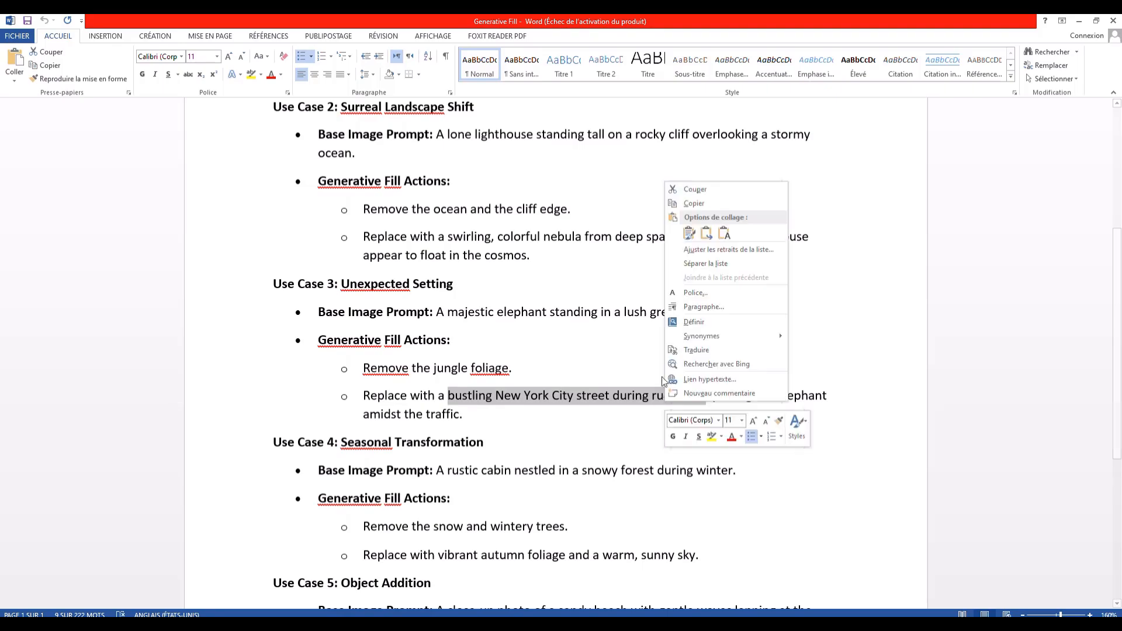
{"action": "left_click", "coordinate": [705, 205]}
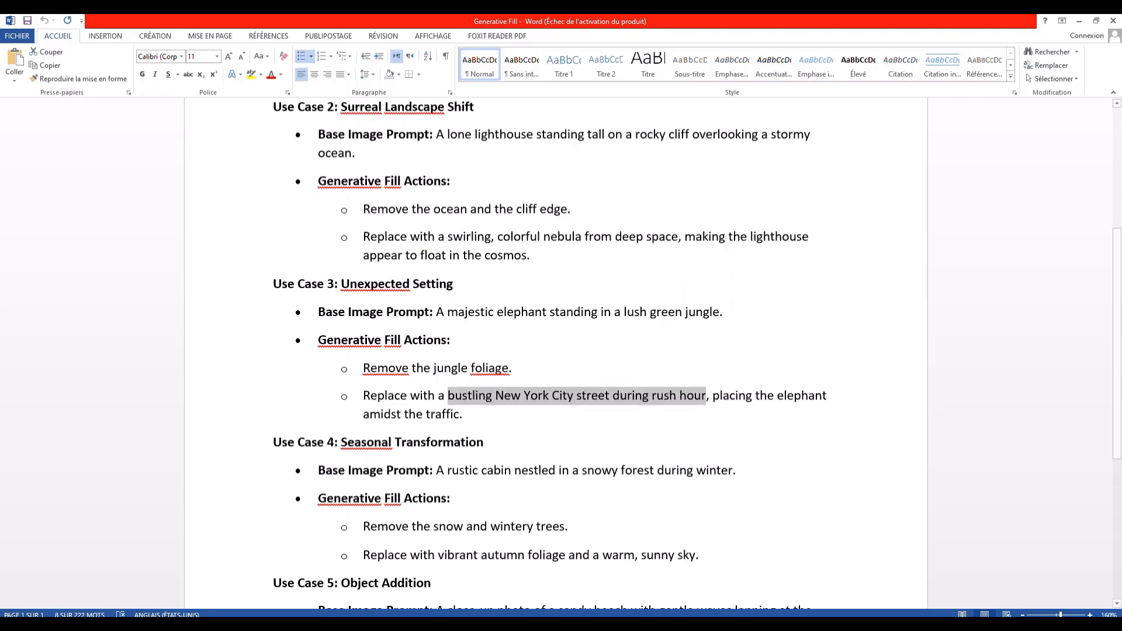
{"action": "left_click", "coordinate": [299, 615]}
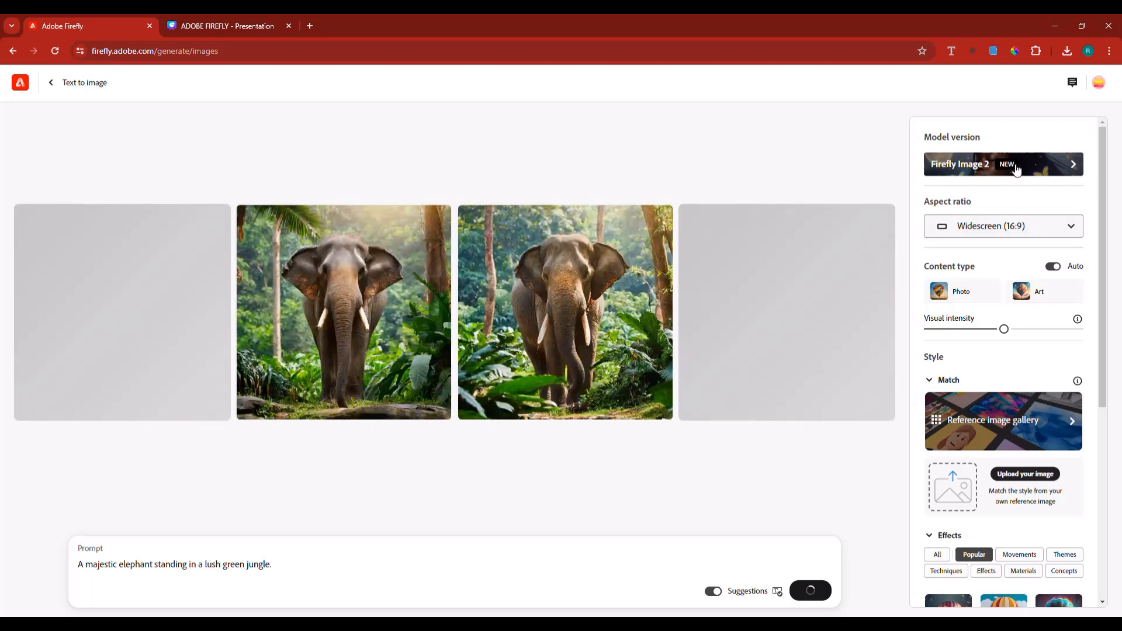
Regenerate the elephant images in widescreen and open the second result for editing in Generative fill
{"action": "left_click", "coordinate": [1026, 226]}
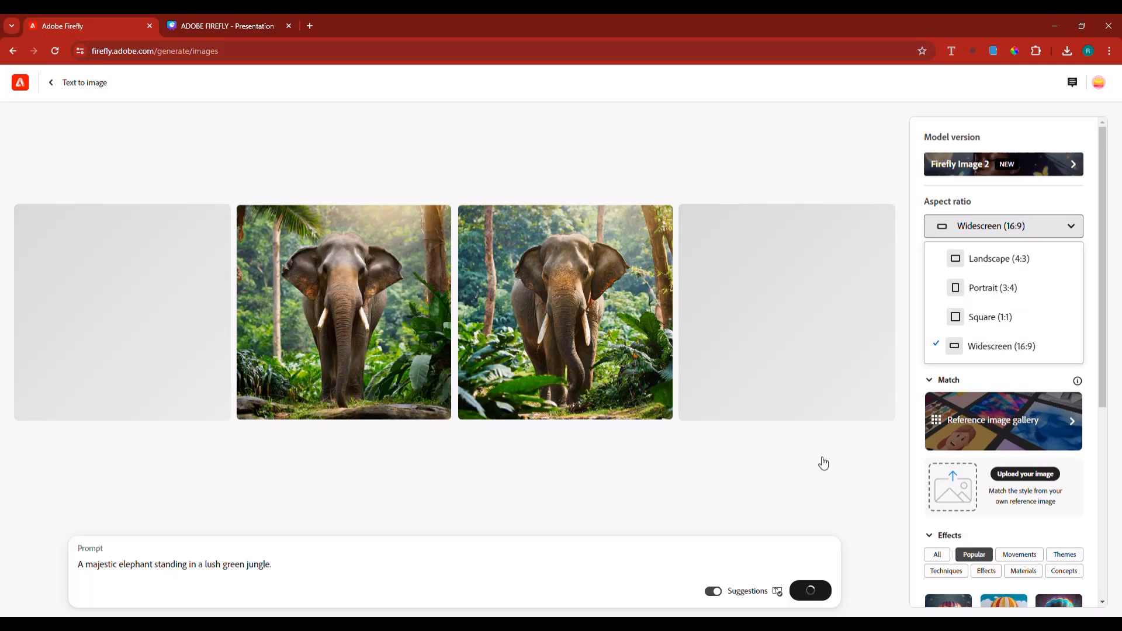
{"action": "left_click", "coordinate": [814, 599]}
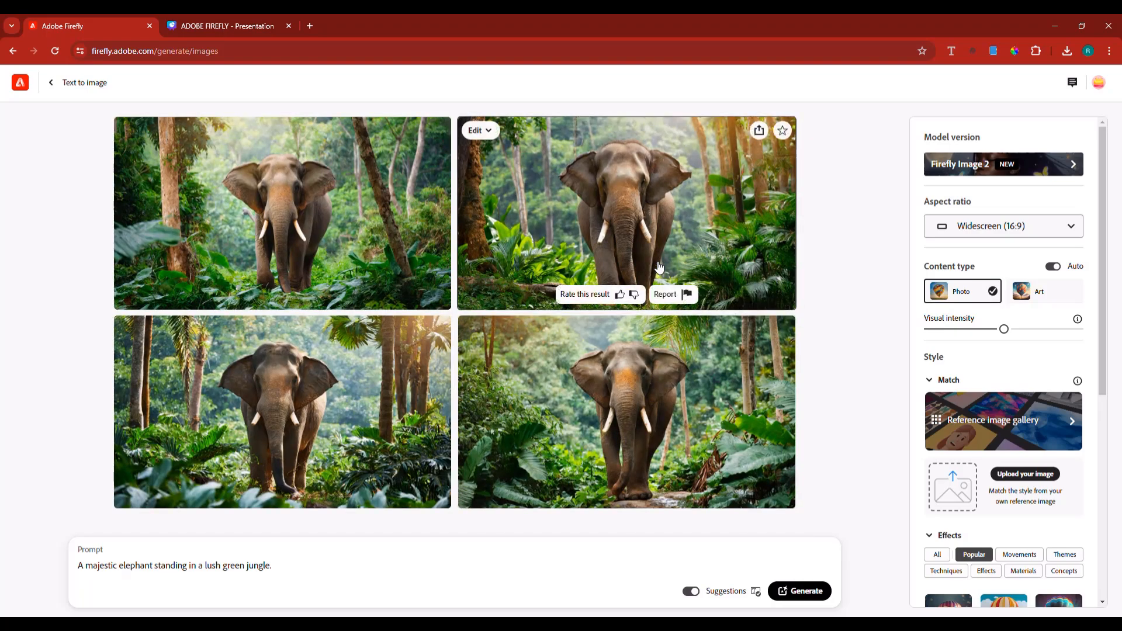
{"action": "left_click", "coordinate": [645, 228]}
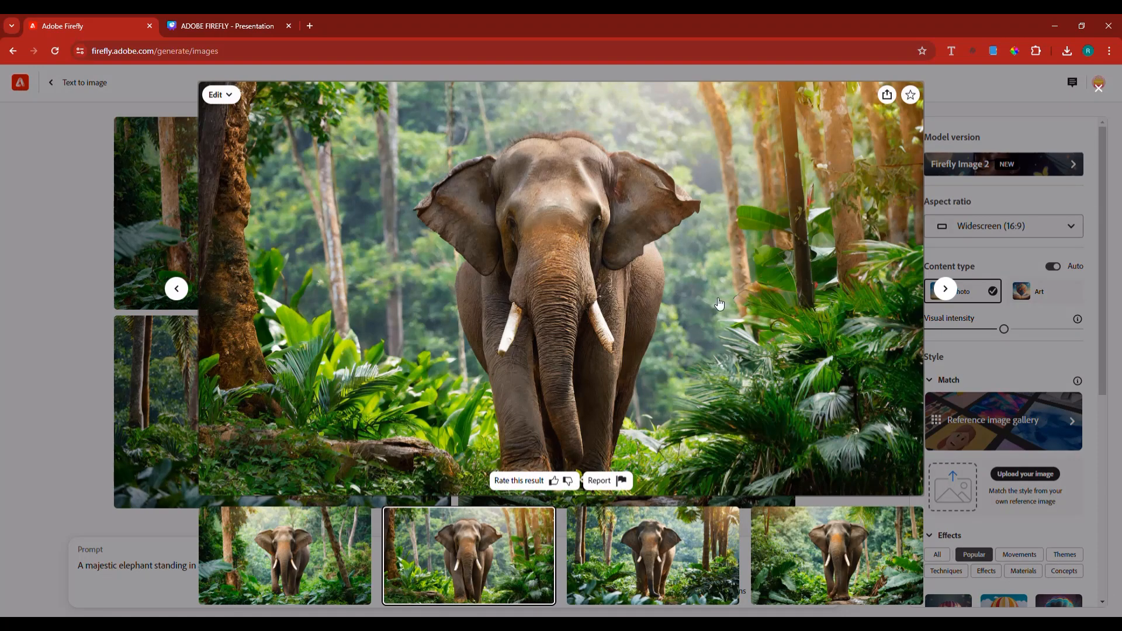
{"action": "left_click", "coordinate": [221, 94]}
{"action": "left_click", "coordinate": [273, 145]}
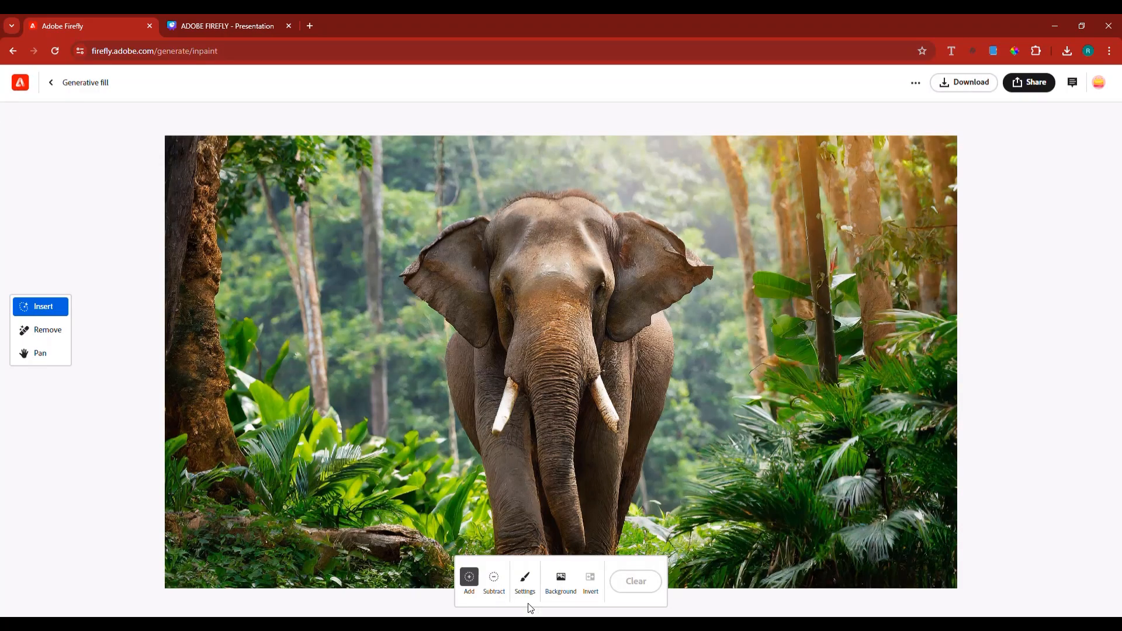
Remove the jungle behind the elephant and generate a background with the prompt "bustling New York City street during rush hour"
{"action": "left_click", "coordinate": [565, 582]}
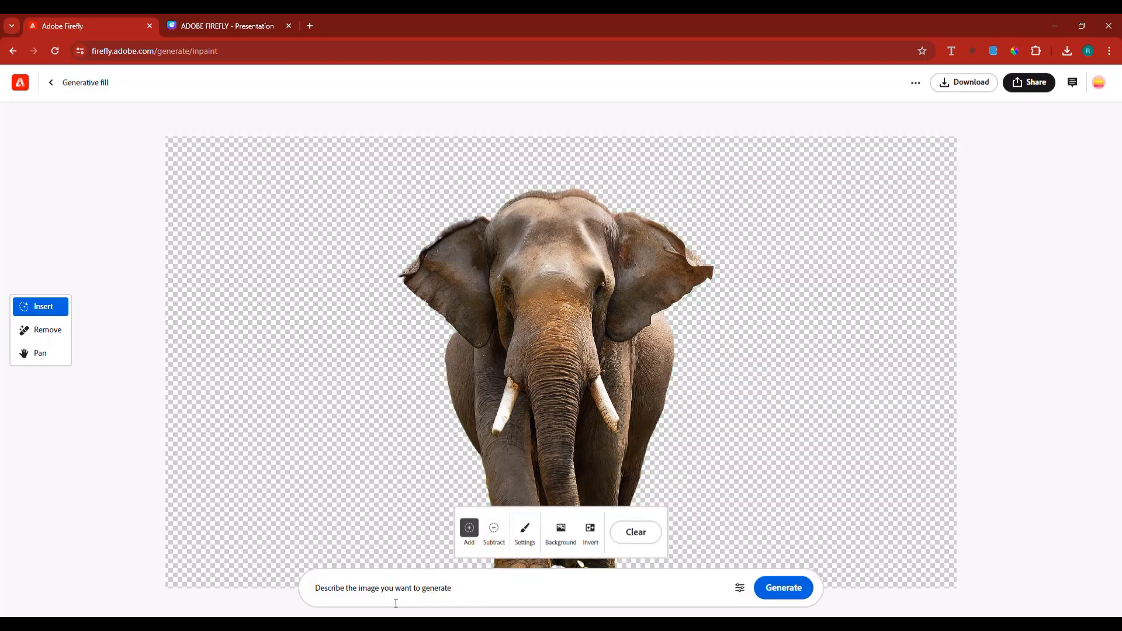
{"action": "left_click", "coordinate": [391, 588]}
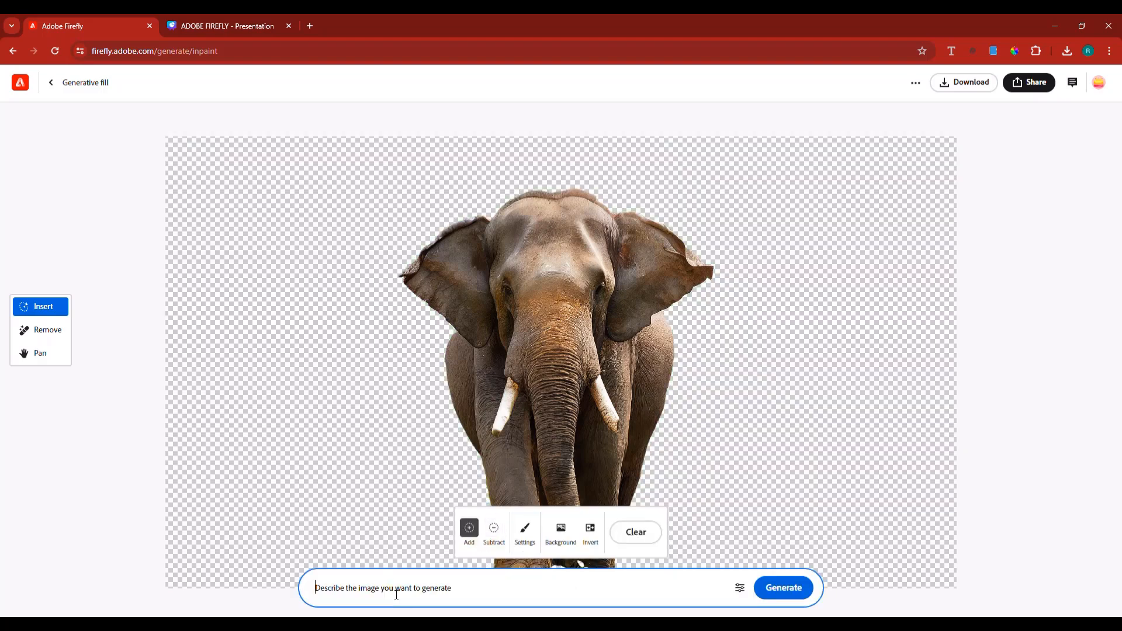
{"action": "key", "text": "ctrl+v"}
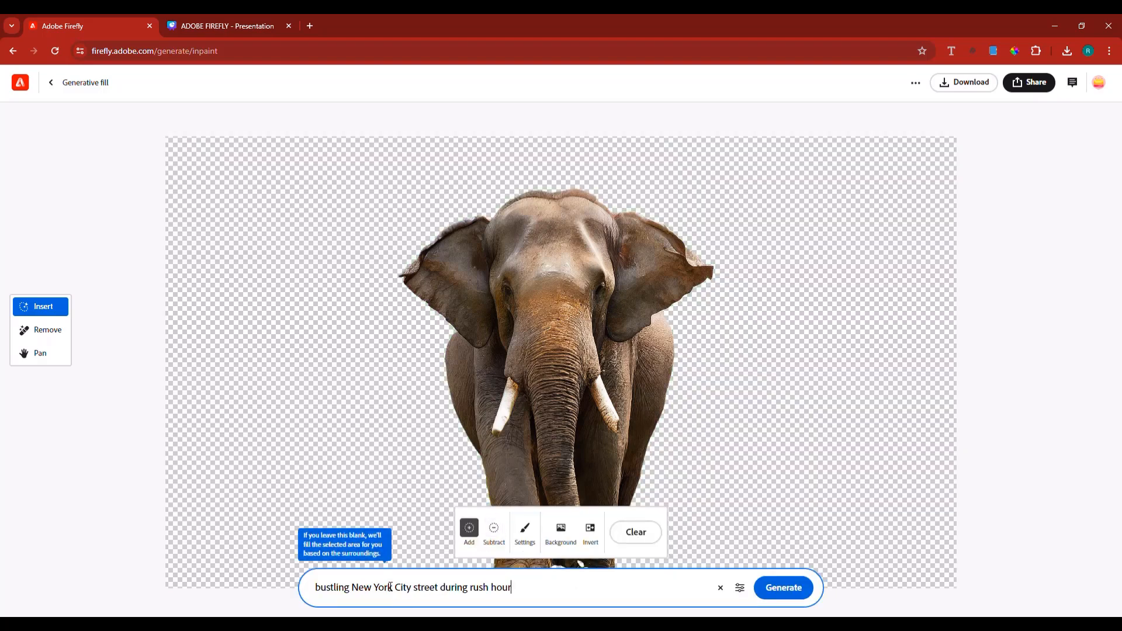
{"action": "left_click", "coordinate": [774, 596]}
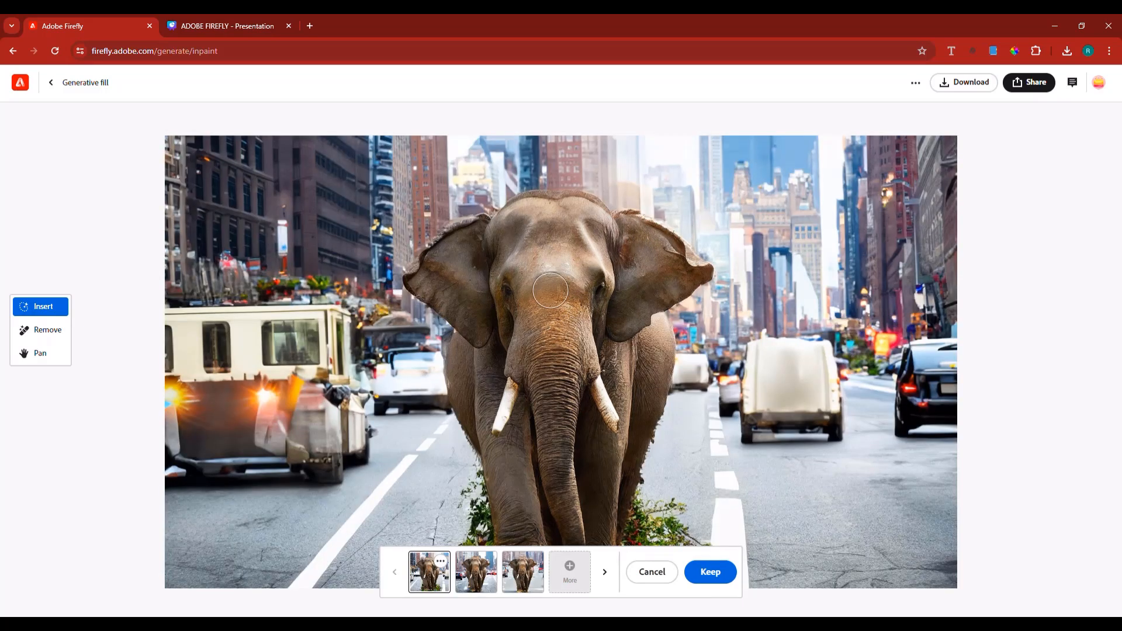
Compare the three New York street variations and return to the second one
{"action": "left_click", "coordinate": [606, 575]}
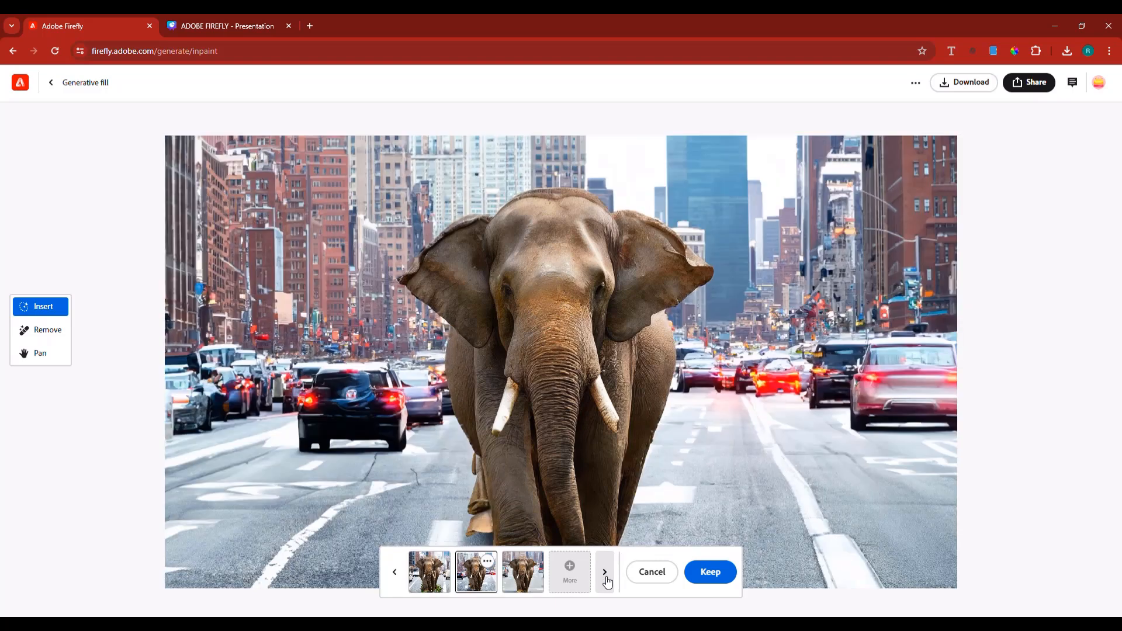
{"action": "left_click", "coordinate": [606, 575]}
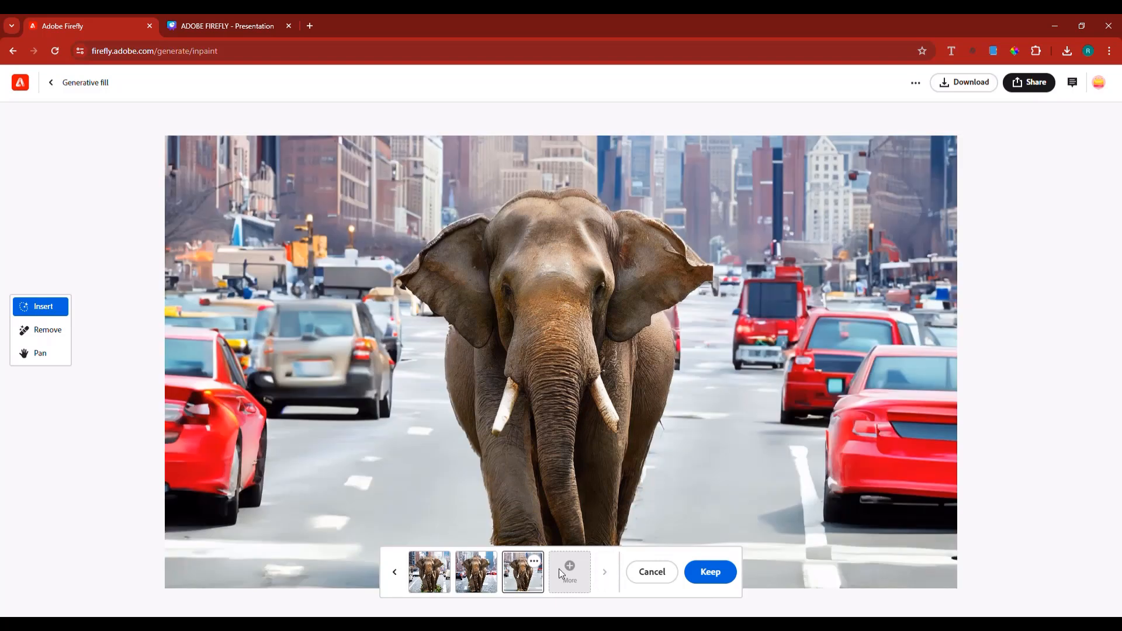
{"action": "left_click", "coordinate": [395, 574]}
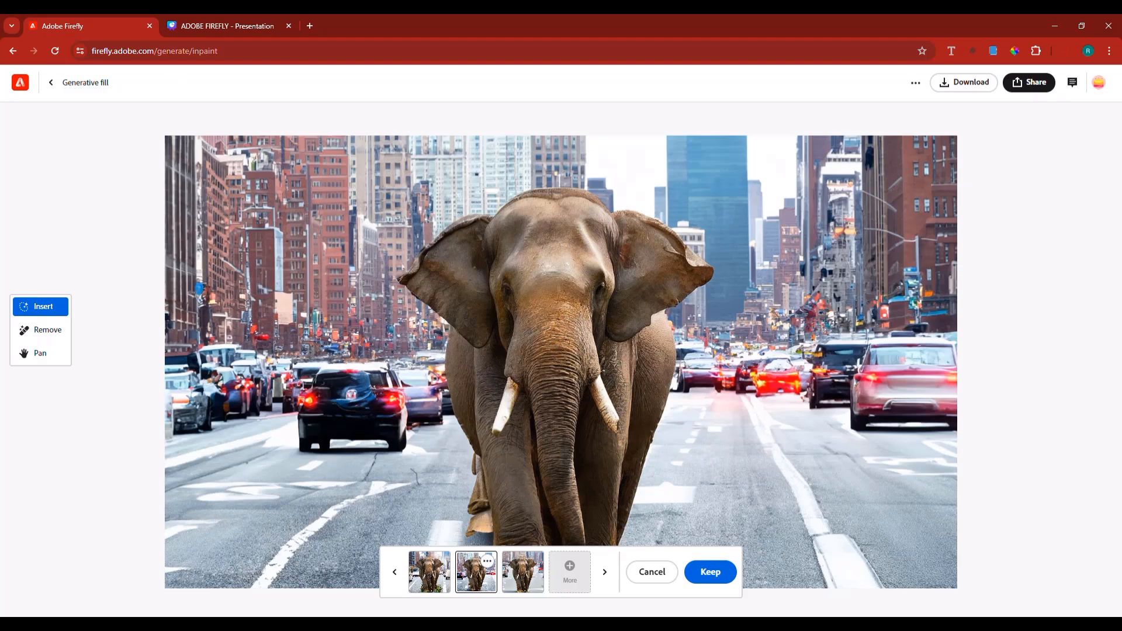
Leave the elephant image and upload "kratos (1)" from the Downloads folder into Generative fill
{"action": "left_click", "coordinate": [51, 86]}
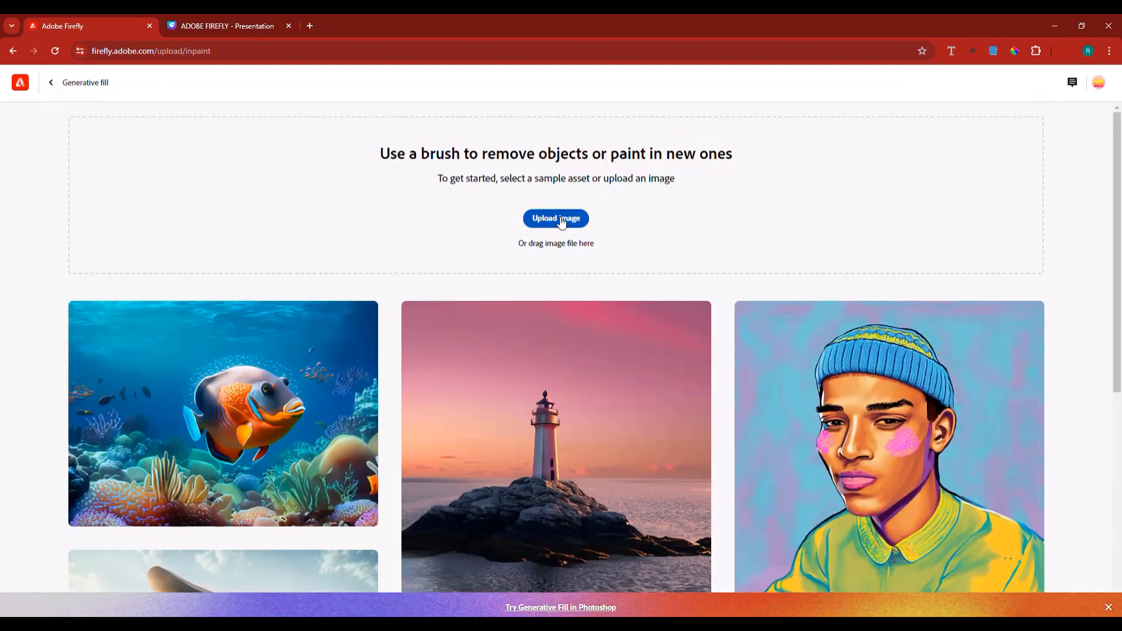
{"action": "left_click", "coordinate": [561, 222]}
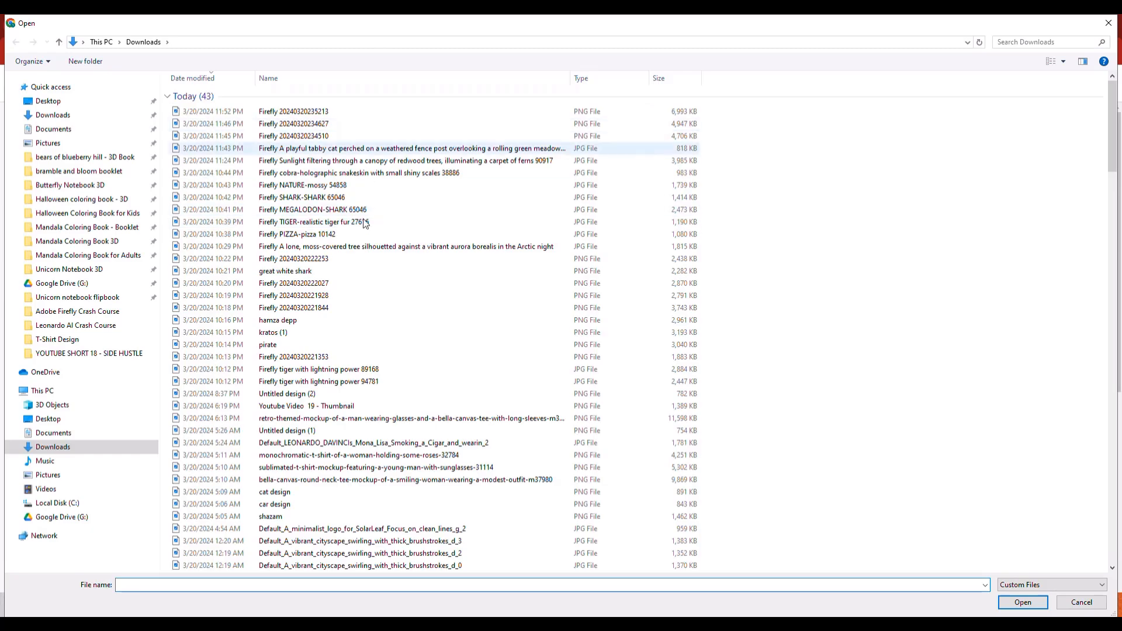
{"action": "left_click", "coordinate": [286, 333]}
{"action": "double_click", "coordinate": [287, 332]}
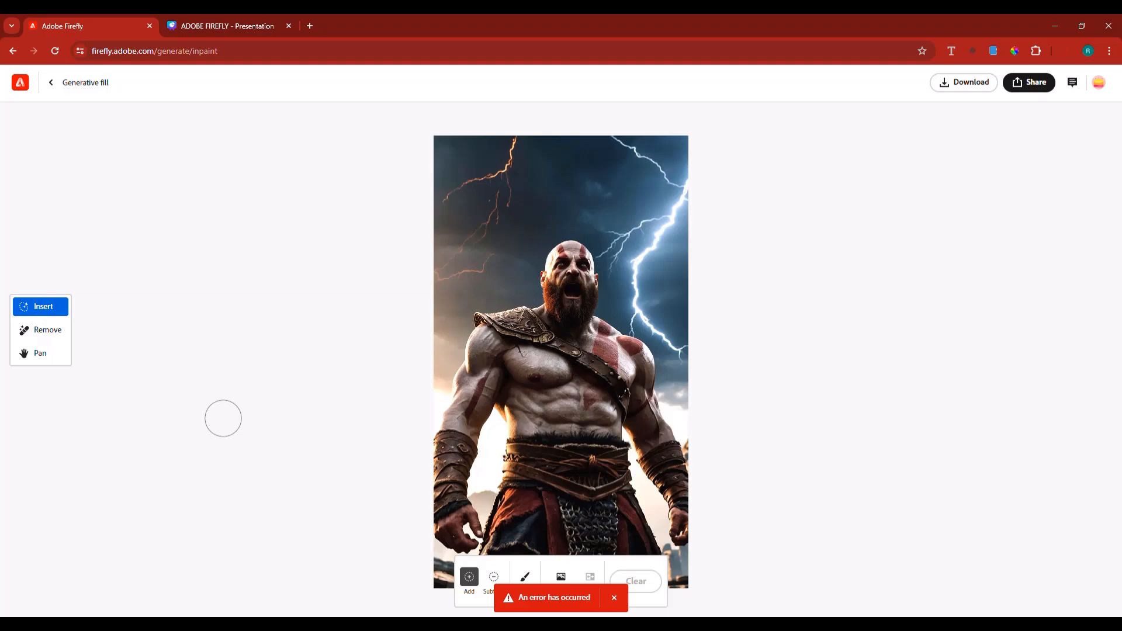
{"action": "left_click", "coordinate": [614, 598]}
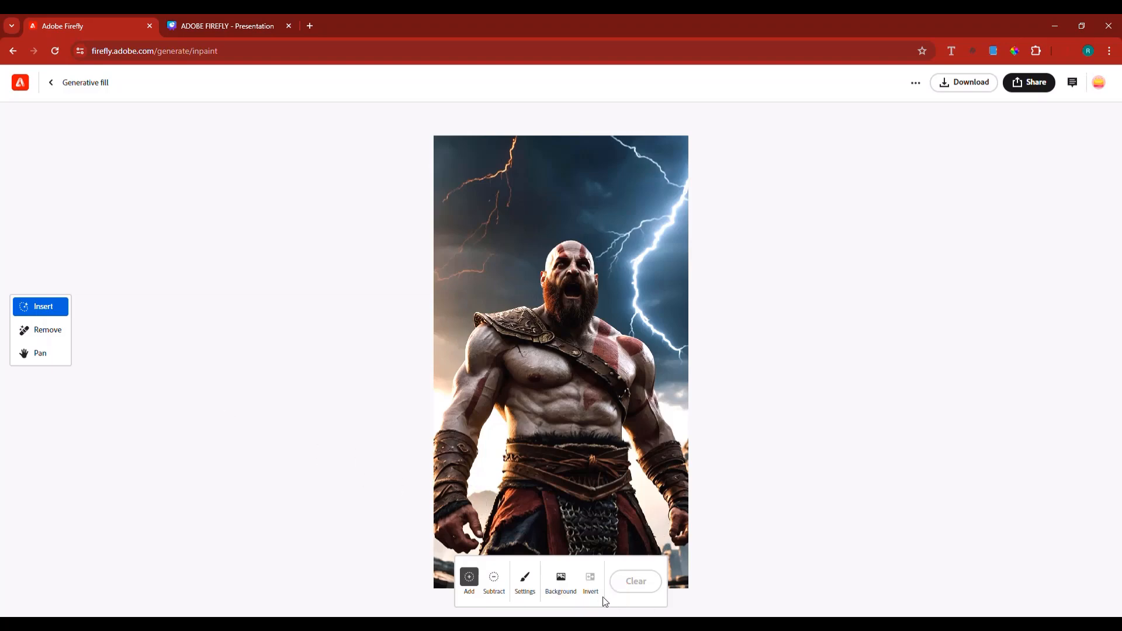
Check the brush settings and brush away the warrior's bare chest, shoulders and upper arms, leaving the leather strap
{"action": "left_click", "coordinate": [526, 581]}
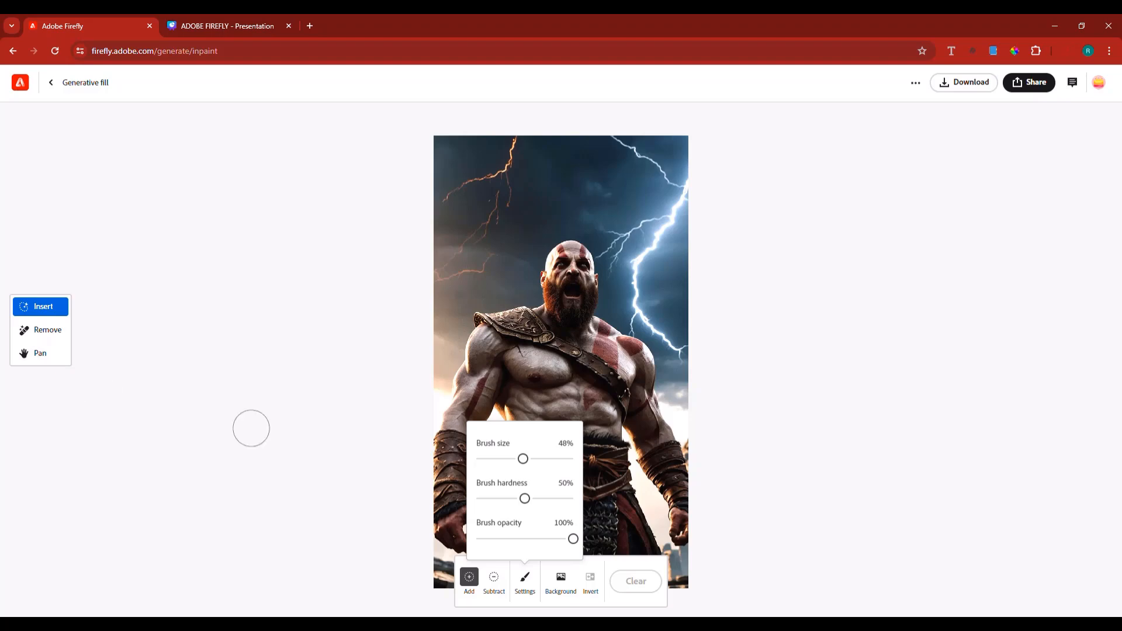
{"action": "left_click", "coordinate": [251, 428]}
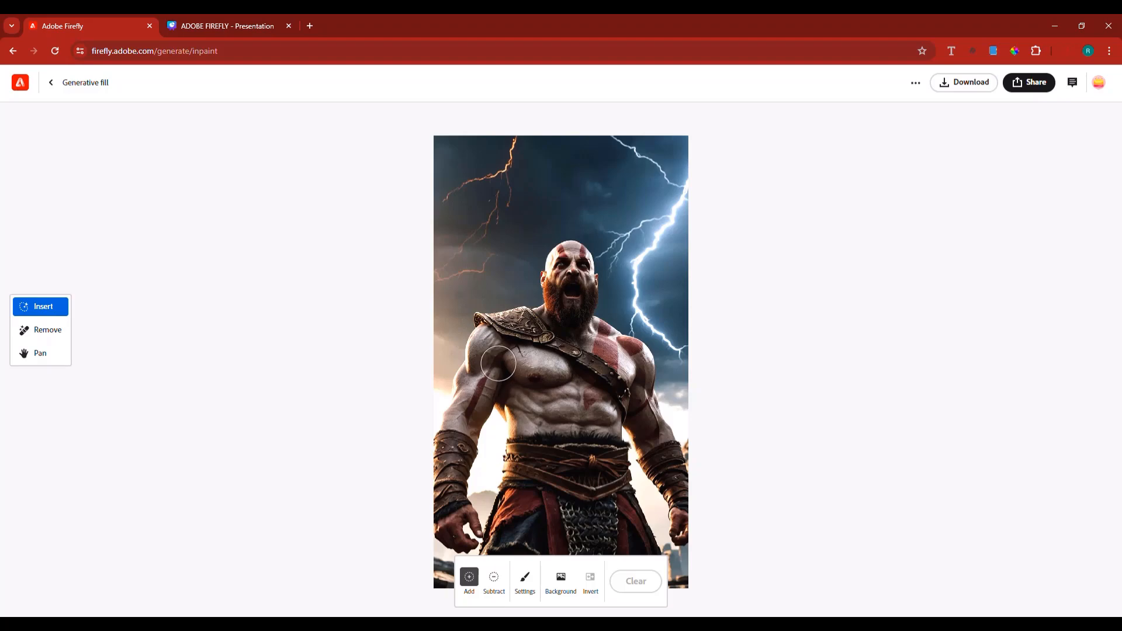
{"action": "mouse_move", "coordinate": [486, 345]}
{"action": "left_mouse_down"}
{"action": "mouse_move", "coordinate": [485, 367]}
{"action": "mouse_move", "coordinate": [484, 354]}
{"action": "left_mouse_up"}
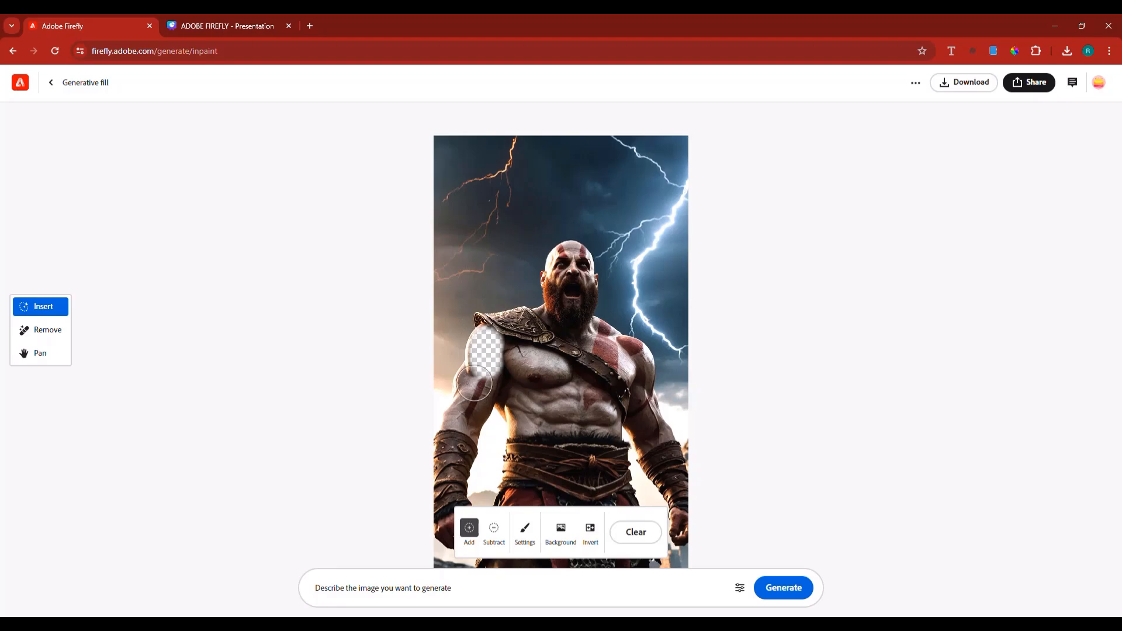
{"action": "mouse_move", "coordinate": [474, 384]}
{"action": "left_mouse_down"}
{"action": "mouse_move", "coordinate": [458, 419]}
{"action": "mouse_move", "coordinate": [476, 399]}
{"action": "mouse_move", "coordinate": [466, 432]}
{"action": "mouse_move", "coordinate": [490, 363]}
{"action": "mouse_move", "coordinate": [521, 380]}
{"action": "mouse_move", "coordinate": [528, 403]}
{"action": "mouse_move", "coordinate": [520, 355]}
{"action": "mouse_move", "coordinate": [528, 401]}
{"action": "mouse_move", "coordinate": [499, 350]}
{"action": "mouse_move", "coordinate": [549, 369]}
{"action": "mouse_move", "coordinate": [605, 416]}
{"action": "mouse_move", "coordinate": [574, 400]}
{"action": "mouse_move", "coordinate": [573, 419]}
{"action": "mouse_move", "coordinate": [549, 383]}
{"action": "mouse_move", "coordinate": [528, 422]}
{"action": "mouse_move", "coordinate": [541, 411]}
{"action": "mouse_move", "coordinate": [565, 429]}
{"action": "mouse_move", "coordinate": [582, 416]}
{"action": "mouse_move", "coordinate": [610, 422]}
{"action": "mouse_move", "coordinate": [595, 392]}
{"action": "left_mouse_up"}
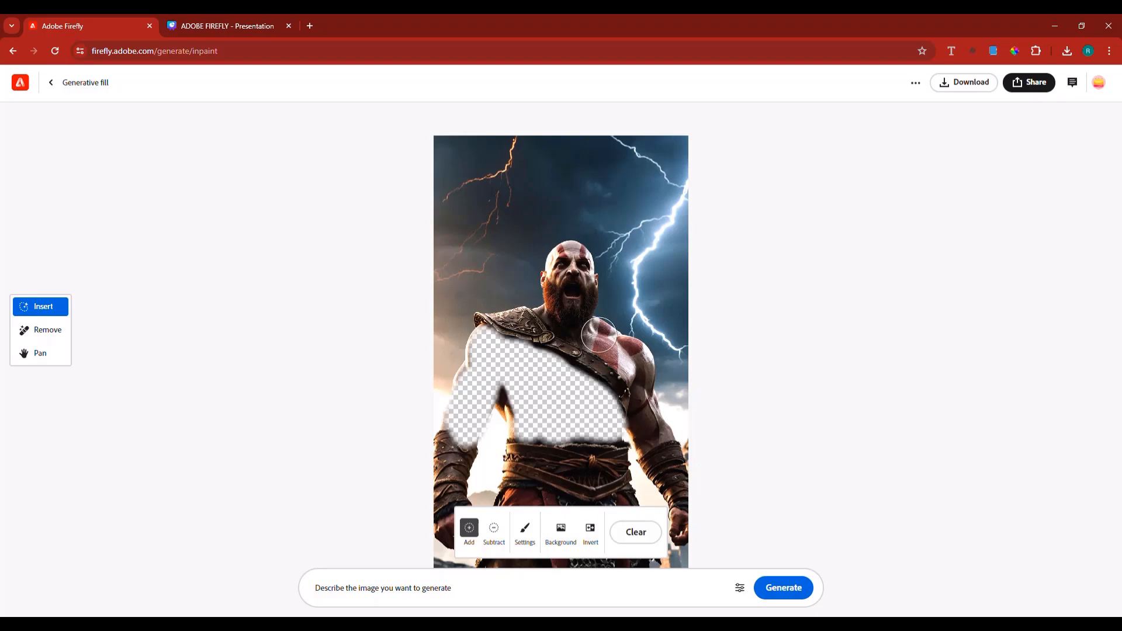
{"action": "mouse_move", "coordinate": [597, 339]}
{"action": "left_mouse_down"}
{"action": "mouse_move", "coordinate": [627, 354]}
{"action": "mouse_move", "coordinate": [636, 377]}
{"action": "mouse_move", "coordinate": [631, 353]}
{"action": "mouse_move", "coordinate": [594, 338]}
{"action": "mouse_move", "coordinate": [658, 379]}
{"action": "mouse_move", "coordinate": [646, 391]}
{"action": "mouse_move", "coordinate": [639, 370]}
{"action": "mouse_move", "coordinate": [637, 380]}
{"action": "left_mouse_up"}
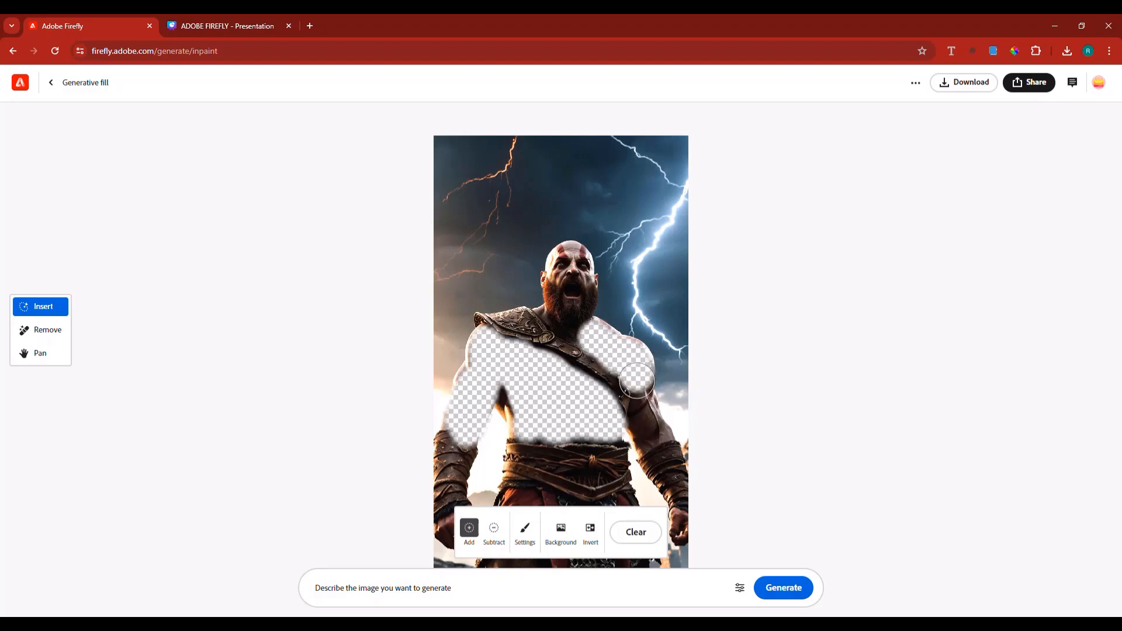
{"action": "mouse_move", "coordinate": [660, 440]}
{"action": "left_mouse_down"}
{"action": "mouse_move", "coordinate": [655, 428]}
{"action": "mouse_move", "coordinate": [594, 446]}
{"action": "mouse_move", "coordinate": [565, 439]}
{"action": "mouse_move", "coordinate": [569, 427]}
{"action": "mouse_move", "coordinate": [646, 433]}
{"action": "left_mouse_up"}
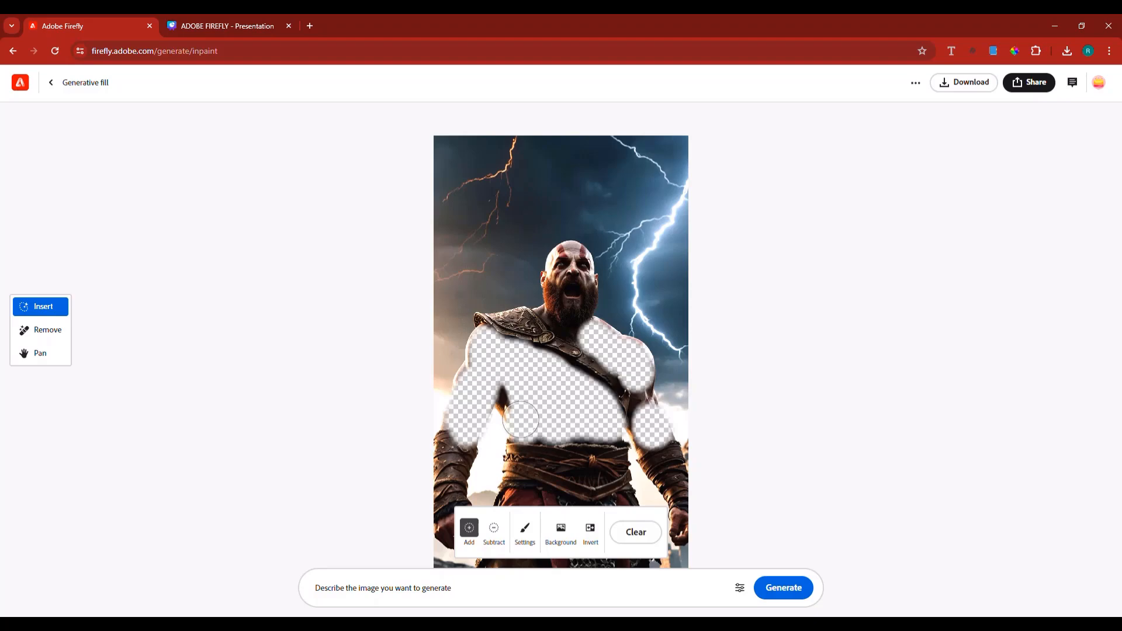
{"action": "left_click_drag", "start_coordinate": [517, 426], "coordinate": [514, 399]}
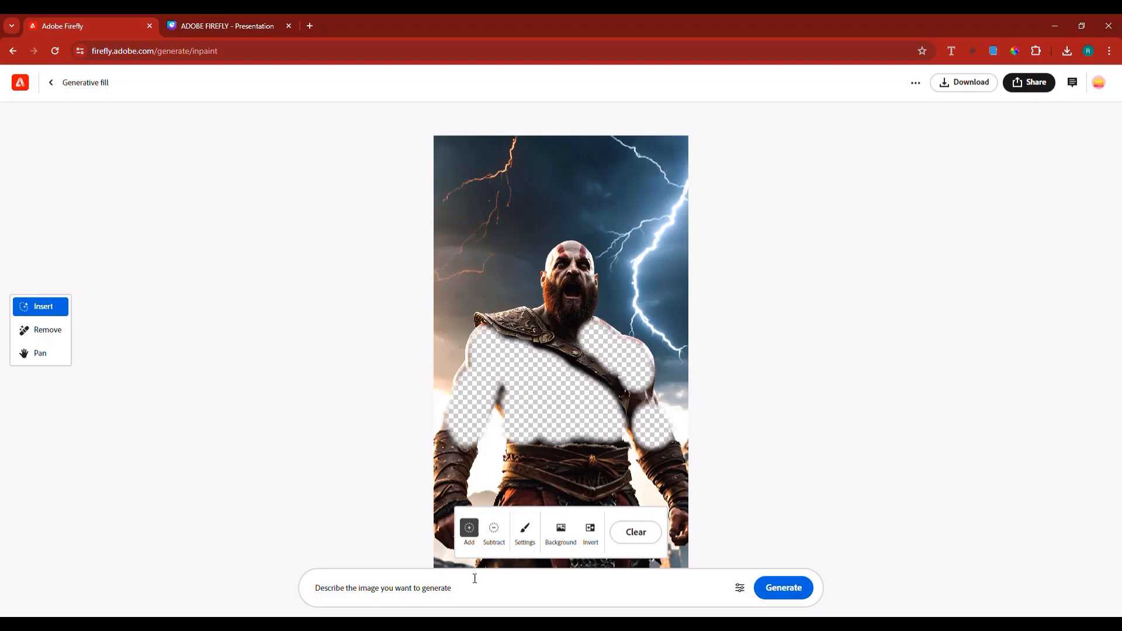
Generate a fill for the brushed-out torso and arms from a text prompt and view the second variation
{"action": "left_click", "coordinate": [438, 590]}
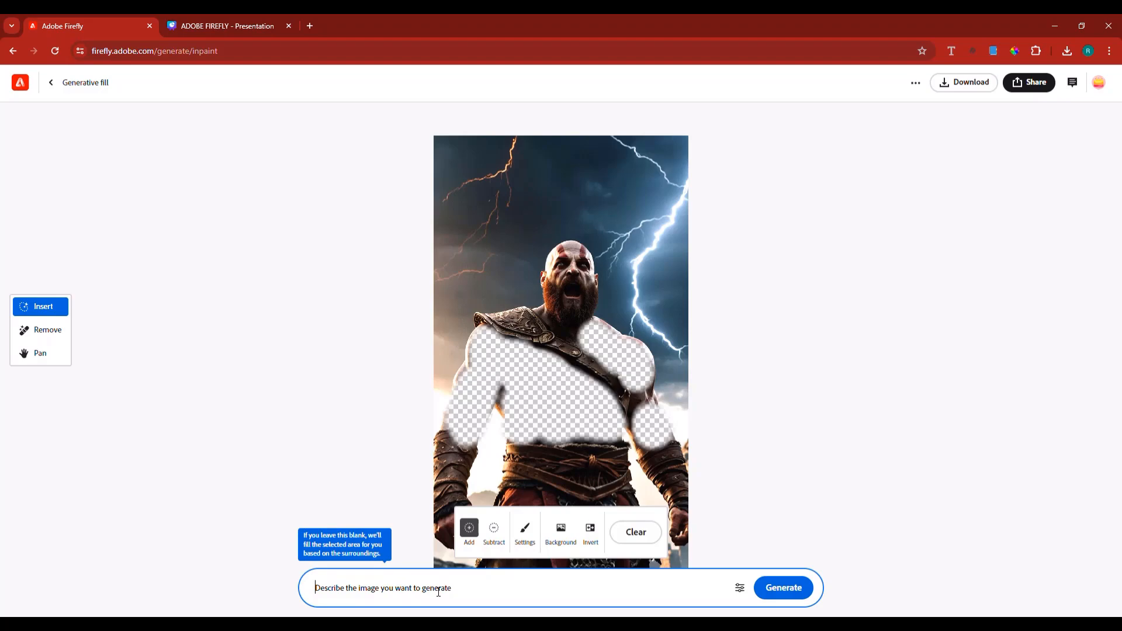
{"action": "type", "text": "t"}
{"action": "key", "text": "BackSpace"}
{"action": "type", "text": "r"}
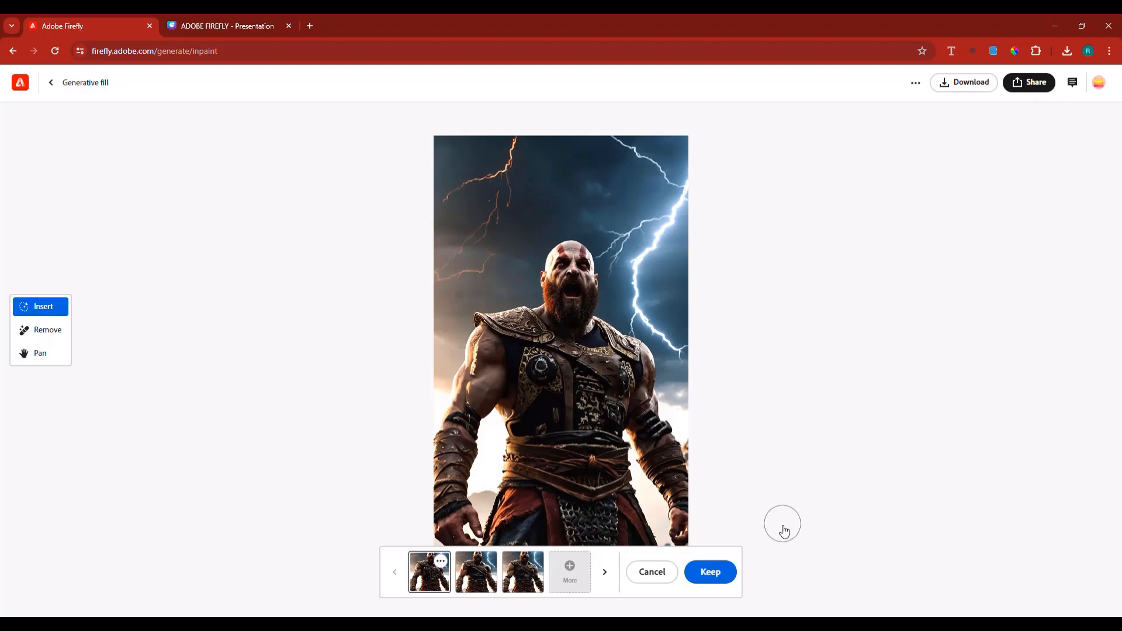
{"action": "left_click", "coordinate": [607, 578]}
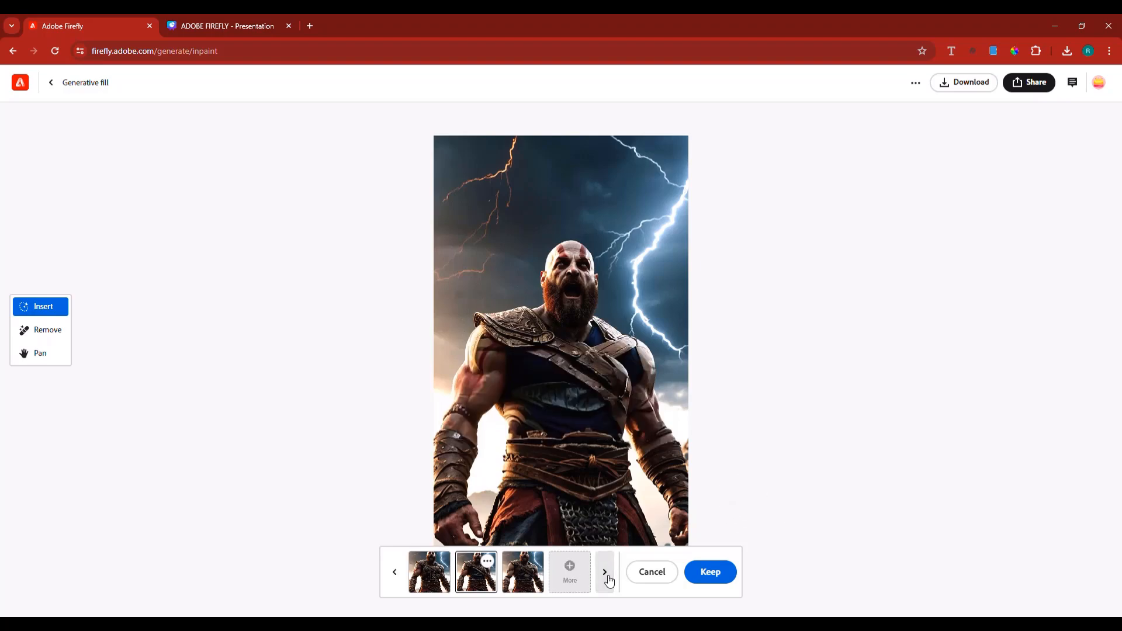
Compare the three generated clothing variations for the warrior and return to the first one
{"action": "left_click", "coordinate": [606, 579]}
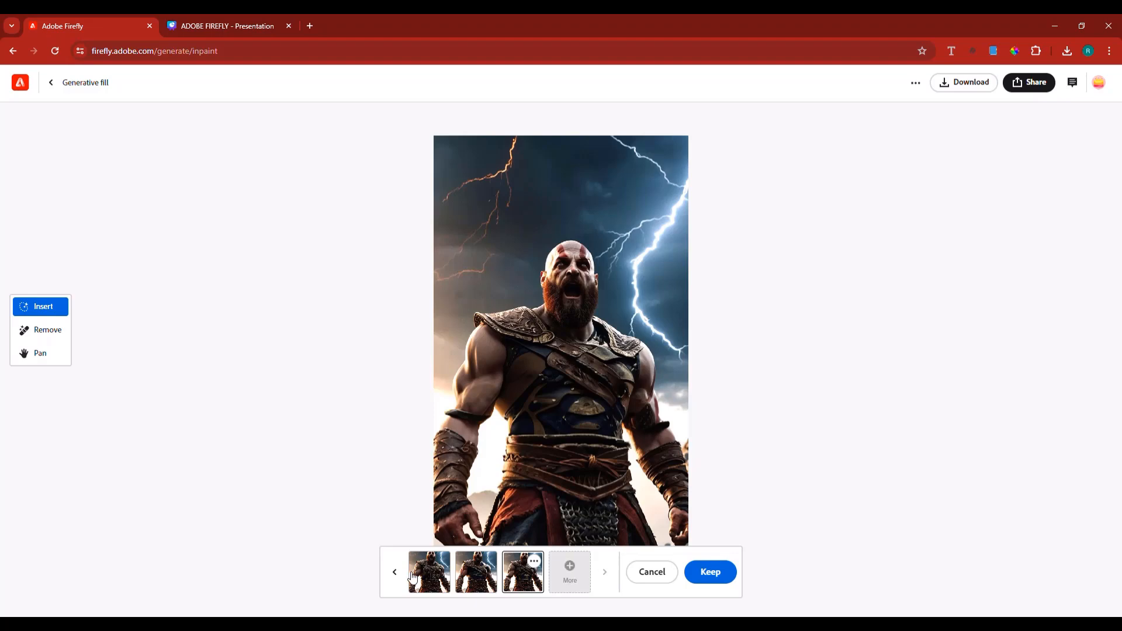
{"action": "left_click", "coordinate": [393, 578]}
{"action": "left_click", "coordinate": [392, 578]}
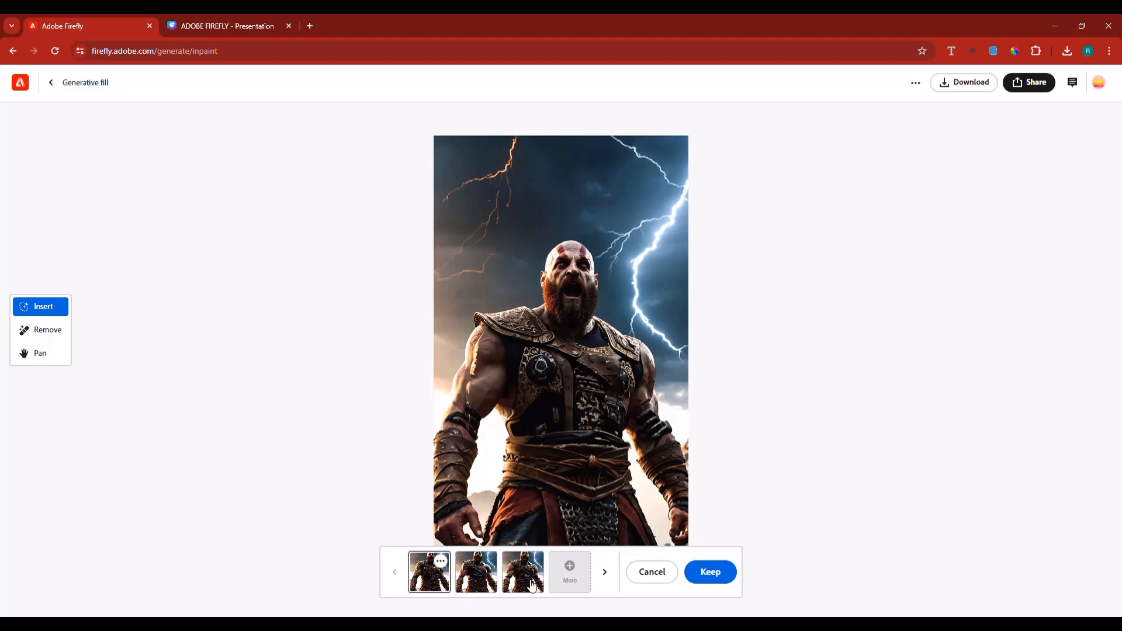
{"action": "left_click", "coordinate": [608, 578]}
{"action": "left_click", "coordinate": [610, 579]}
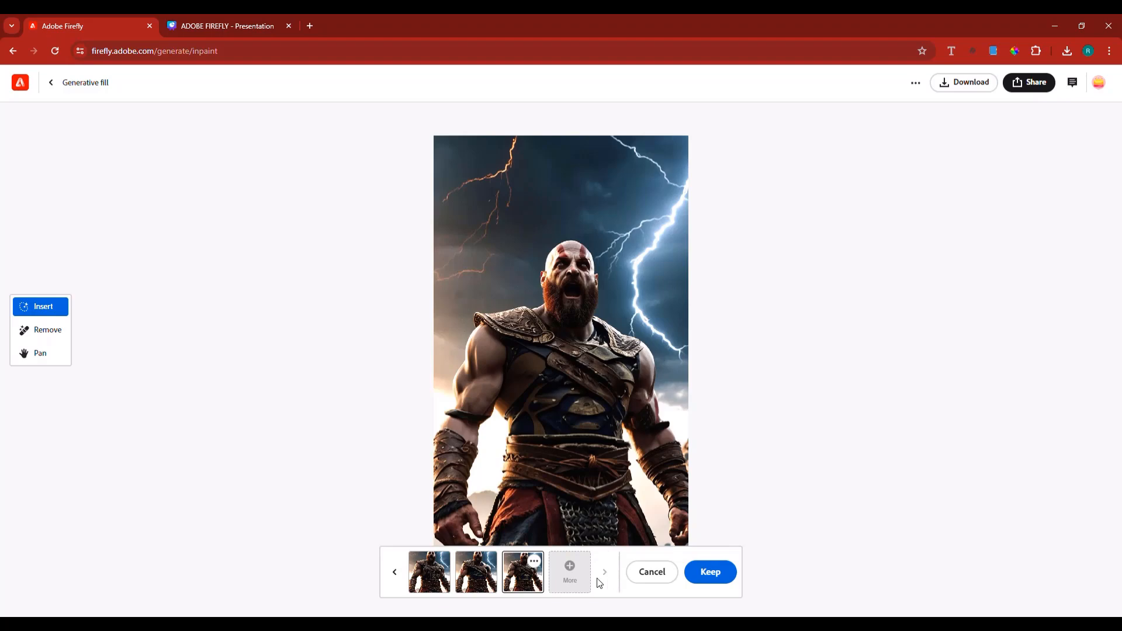
{"action": "left_click", "coordinate": [395, 572]}
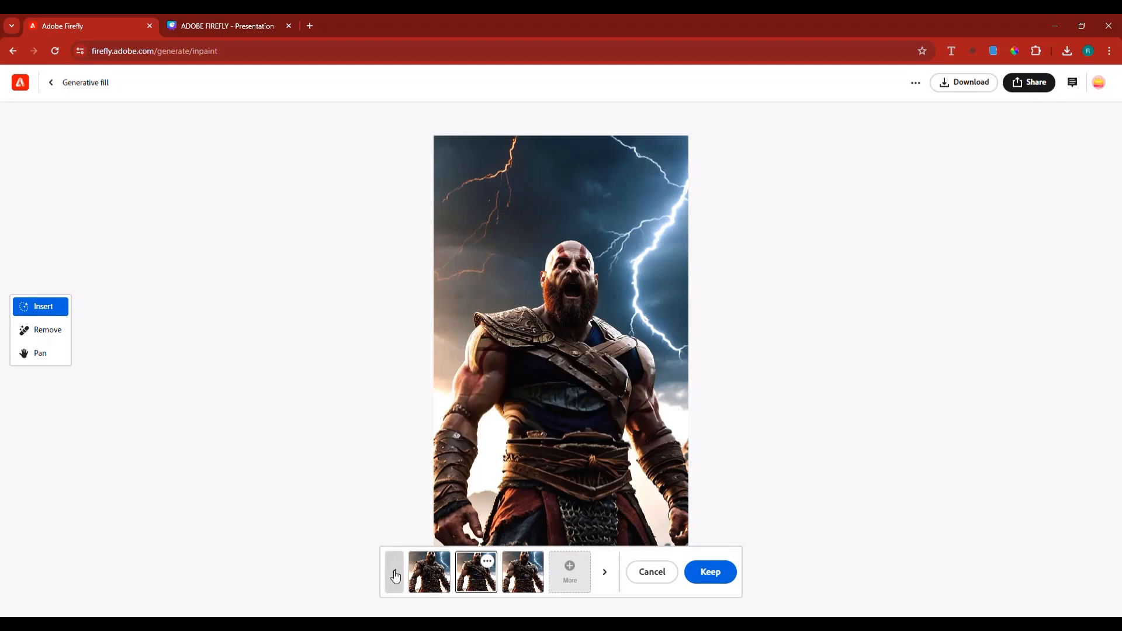
{"action": "left_click", "coordinate": [395, 572]}
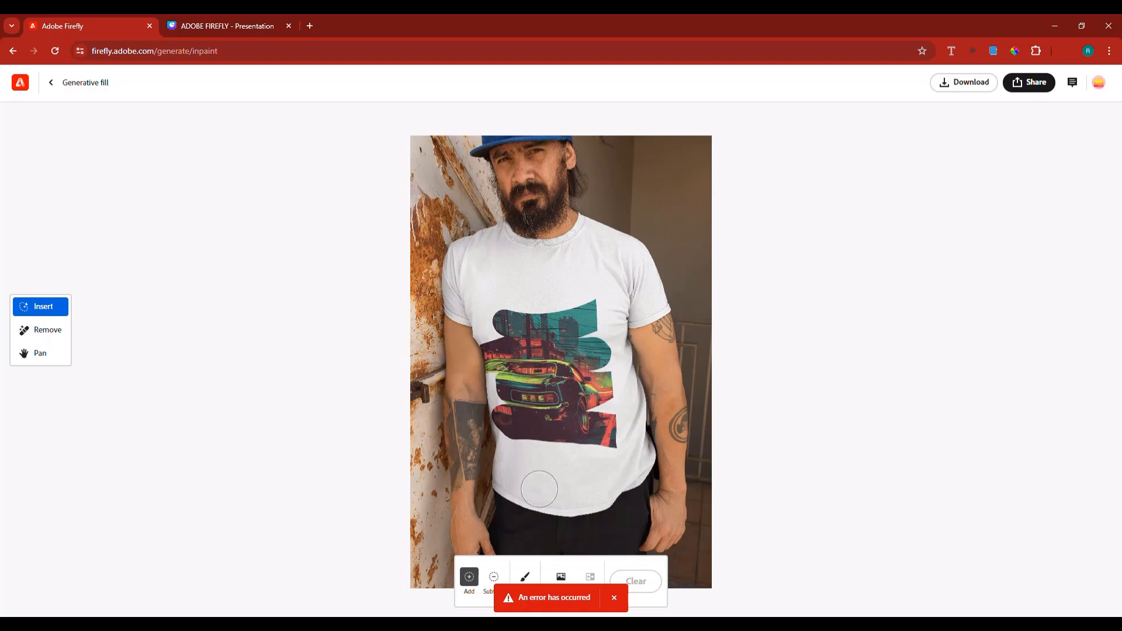
Set the brush size to 100% and brush away the bearded man's entire T-shirt, including both sleeves
{"action": "left_click", "coordinate": [616, 601]}
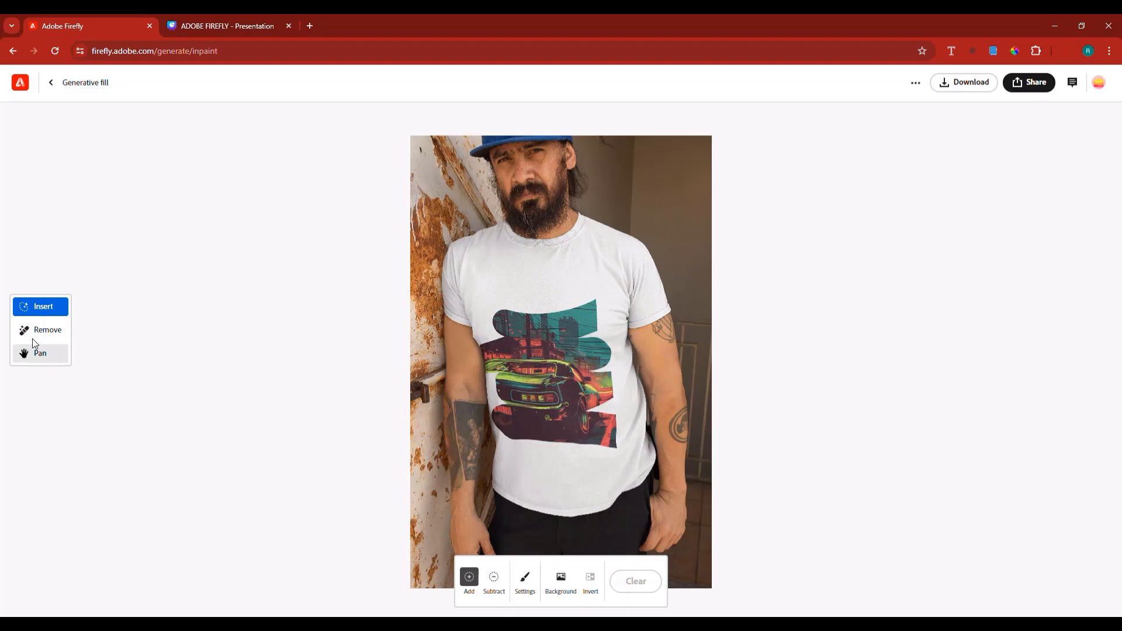
{"action": "left_click", "coordinate": [525, 581]}
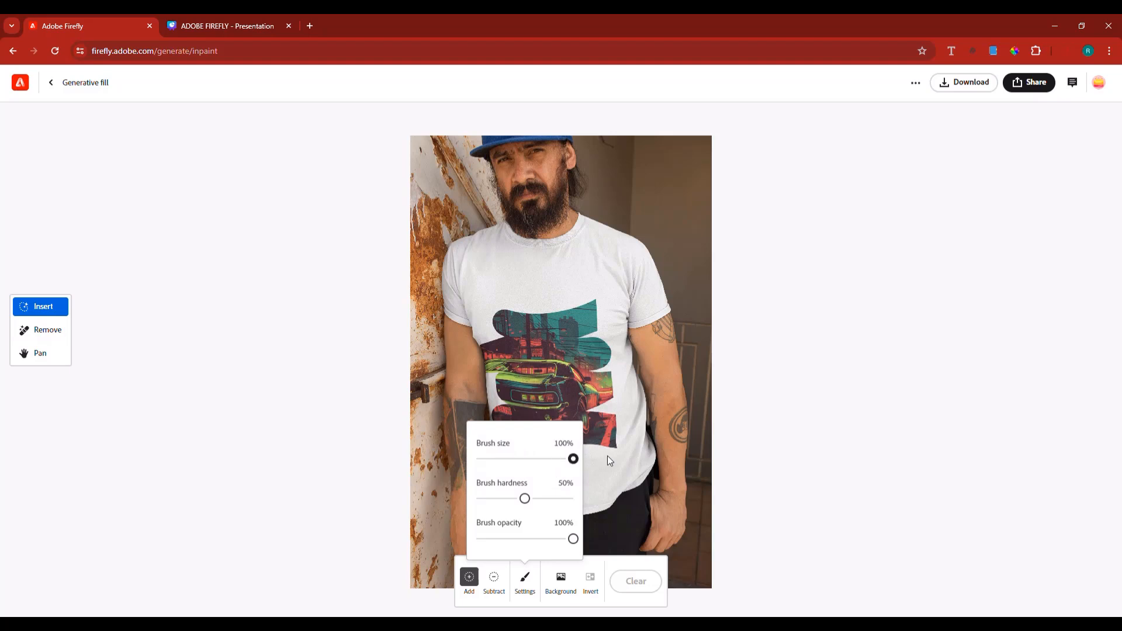
{"action": "mouse_move", "coordinate": [549, 320]}
{"action": "left_mouse_down"}
{"action": "mouse_move", "coordinate": [576, 366]}
{"action": "mouse_move", "coordinate": [569, 321]}
{"action": "mouse_move", "coordinate": [578, 371]}
{"action": "mouse_move", "coordinate": [575, 300]}
{"action": "mouse_move", "coordinate": [583, 444]}
{"action": "mouse_move", "coordinate": [550, 394]}
{"action": "mouse_move", "coordinate": [596, 434]}
{"action": "mouse_move", "coordinate": [608, 426]}
{"action": "mouse_move", "coordinate": [552, 443]}
{"action": "mouse_move", "coordinate": [518, 344]}
{"action": "mouse_move", "coordinate": [527, 423]}
{"action": "mouse_move", "coordinate": [515, 319]}
{"action": "mouse_move", "coordinate": [522, 375]}
{"action": "left_mouse_up"}
{"action": "mouse_move", "coordinate": [528, 423]}
{"action": "left_mouse_down"}
{"action": "mouse_move", "coordinate": [524, 467]}
{"action": "mouse_move", "coordinate": [573, 473]}
{"action": "mouse_move", "coordinate": [607, 449]}
{"action": "mouse_move", "coordinate": [554, 479]}
{"action": "mouse_move", "coordinate": [586, 480]}
{"action": "mouse_move", "coordinate": [603, 463]}
{"action": "mouse_move", "coordinate": [563, 300]}
{"action": "mouse_move", "coordinate": [508, 294]}
{"action": "mouse_move", "coordinate": [513, 326]}
{"action": "mouse_move", "coordinate": [492, 288]}
{"action": "mouse_move", "coordinate": [569, 291]}
{"action": "mouse_move", "coordinate": [586, 277]}
{"action": "mouse_move", "coordinate": [479, 266]}
{"action": "left_mouse_up"}
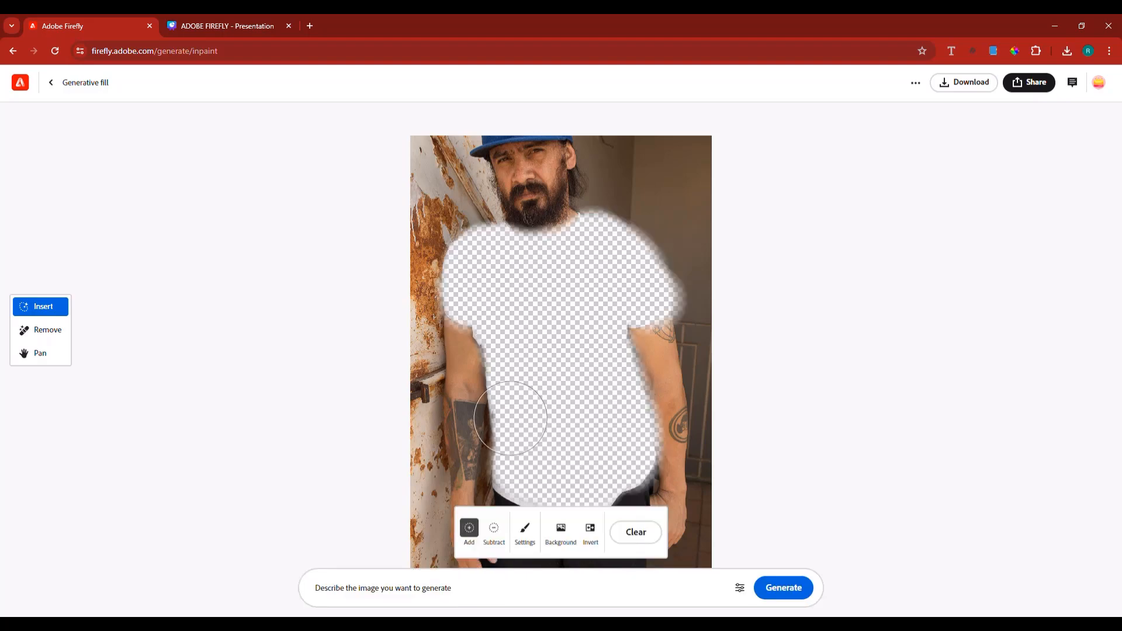
Generate a fill for the brushed-out T-shirt area from the prompt "rock shirt"
{"action": "left_click", "coordinate": [406, 591]}
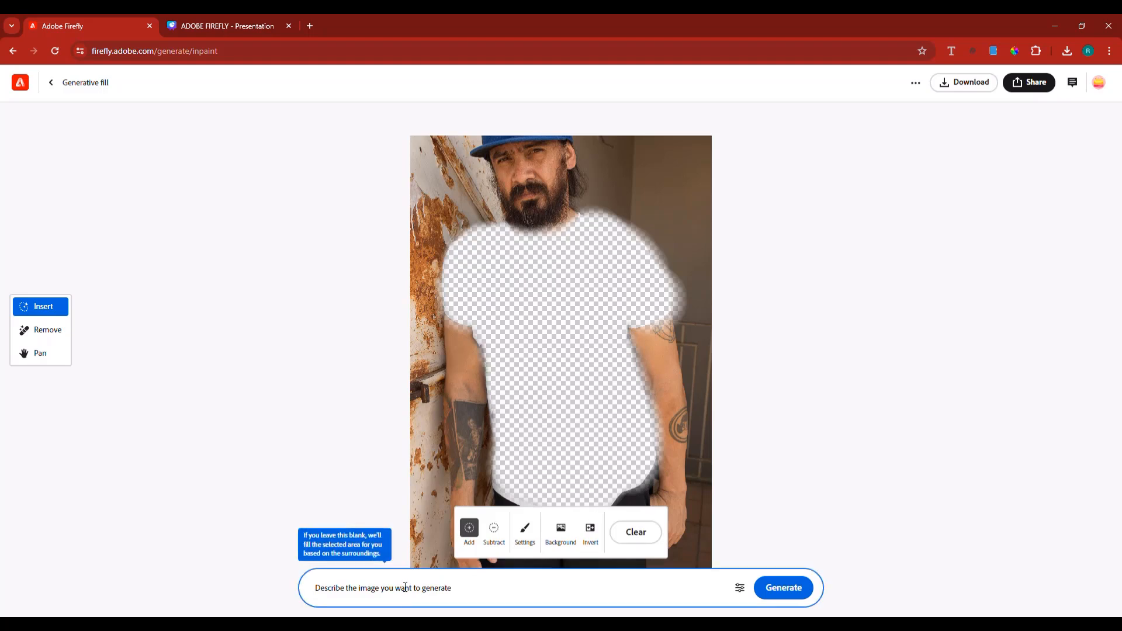
{"action": "type", "text": "rock sh"}
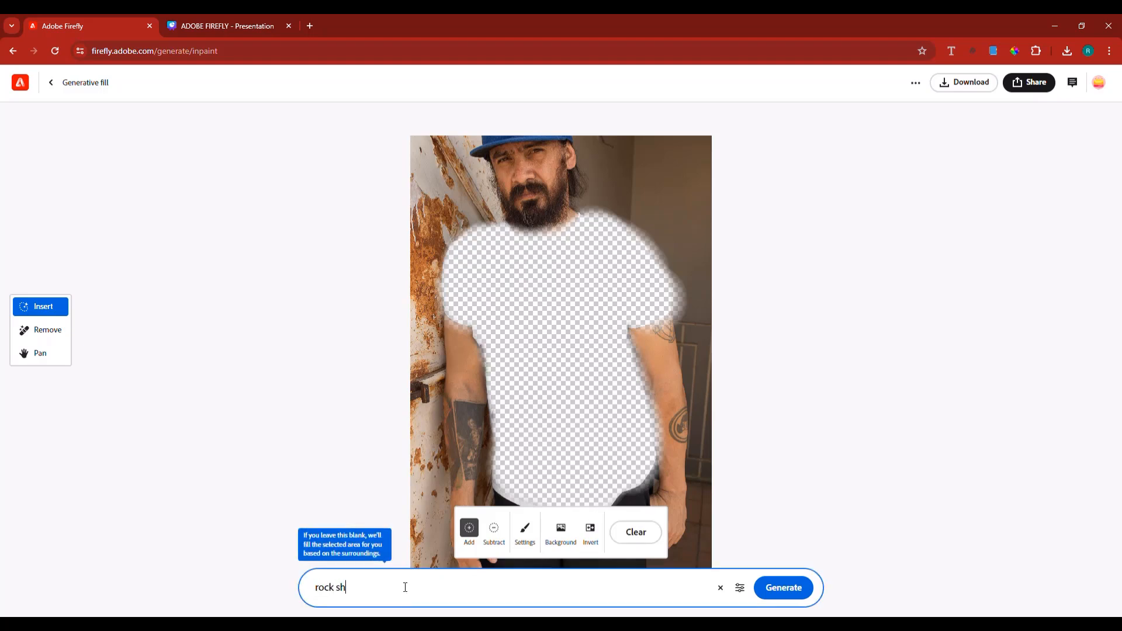
{"action": "type", "text": "irt"}
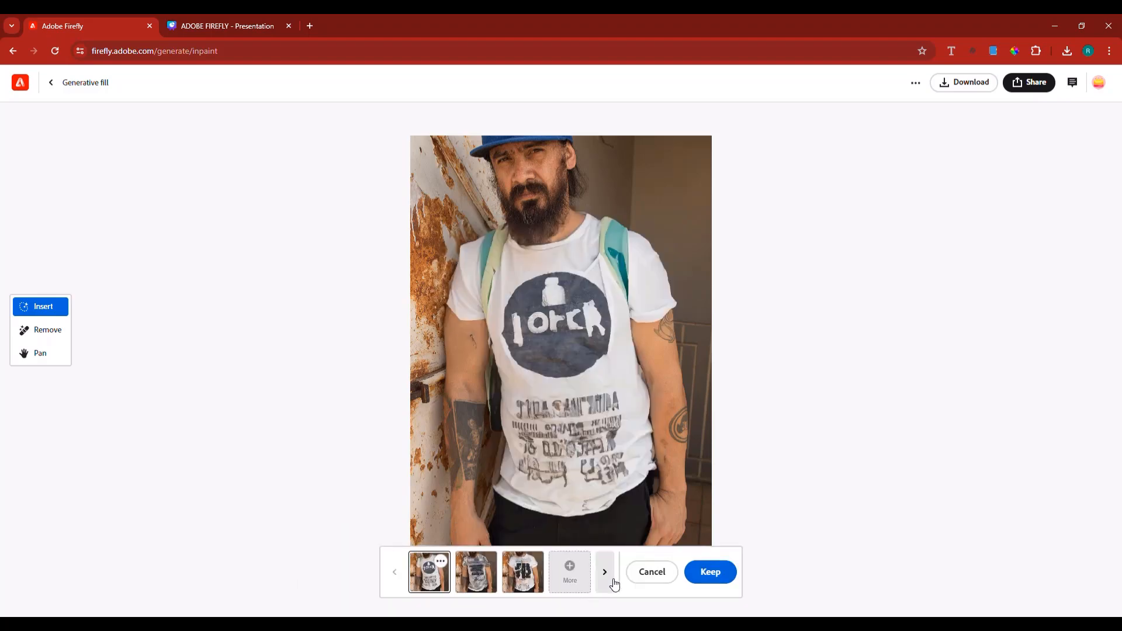
Compare the generated rock shirt variations and settle on the third one with the large black lettering
{"action": "left_click", "coordinate": [606, 575]}
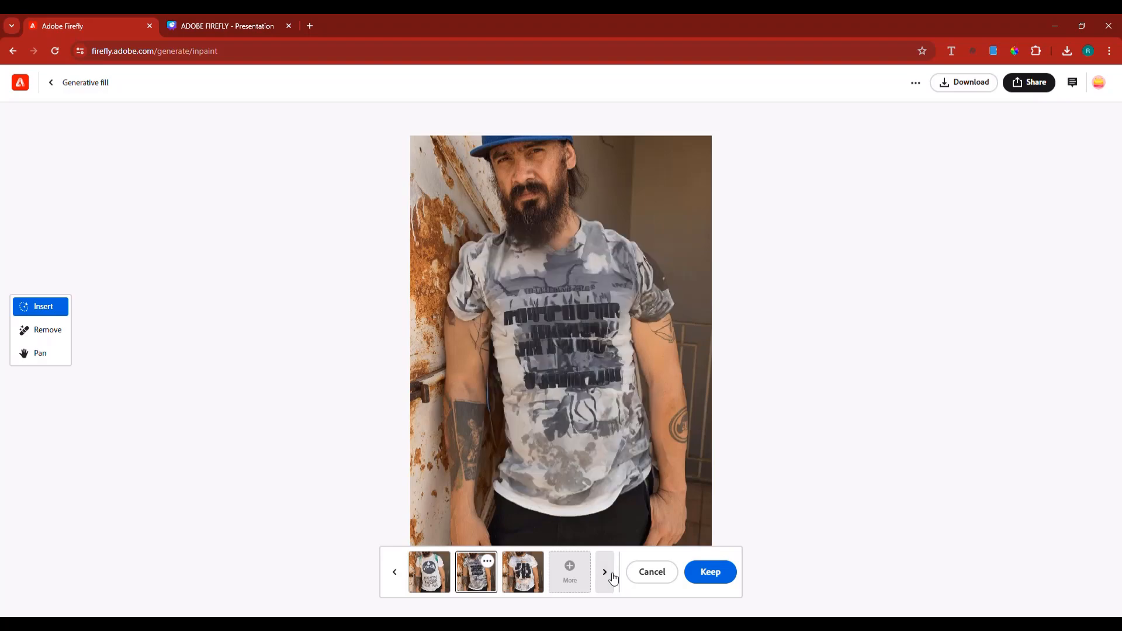
{"action": "left_click", "coordinate": [609, 578]}
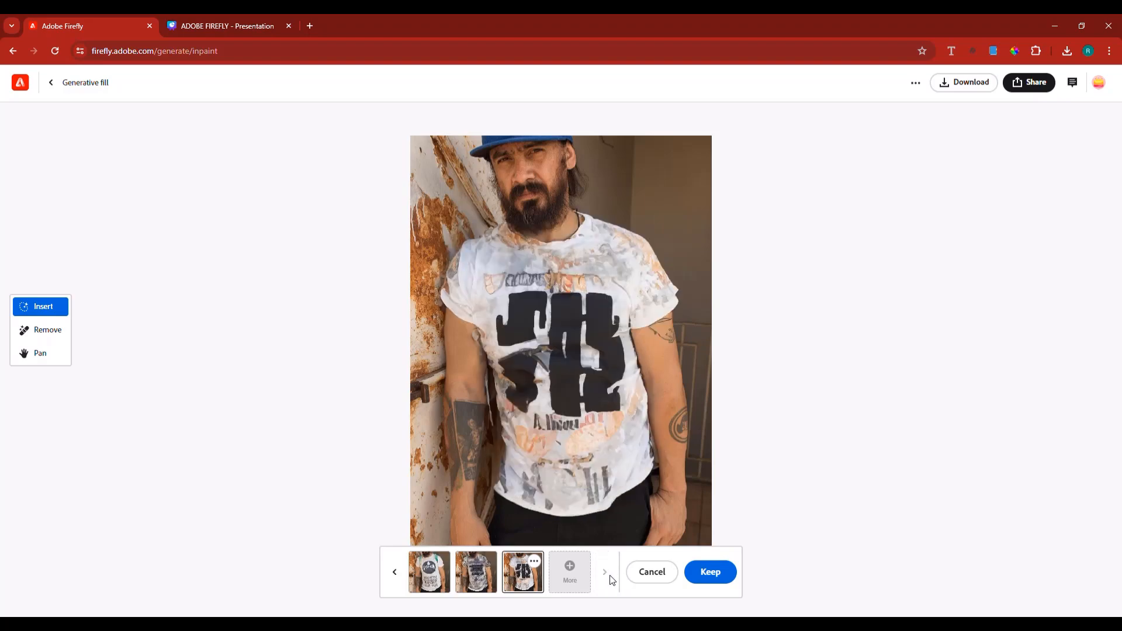
{"action": "left_click", "coordinate": [396, 578]}
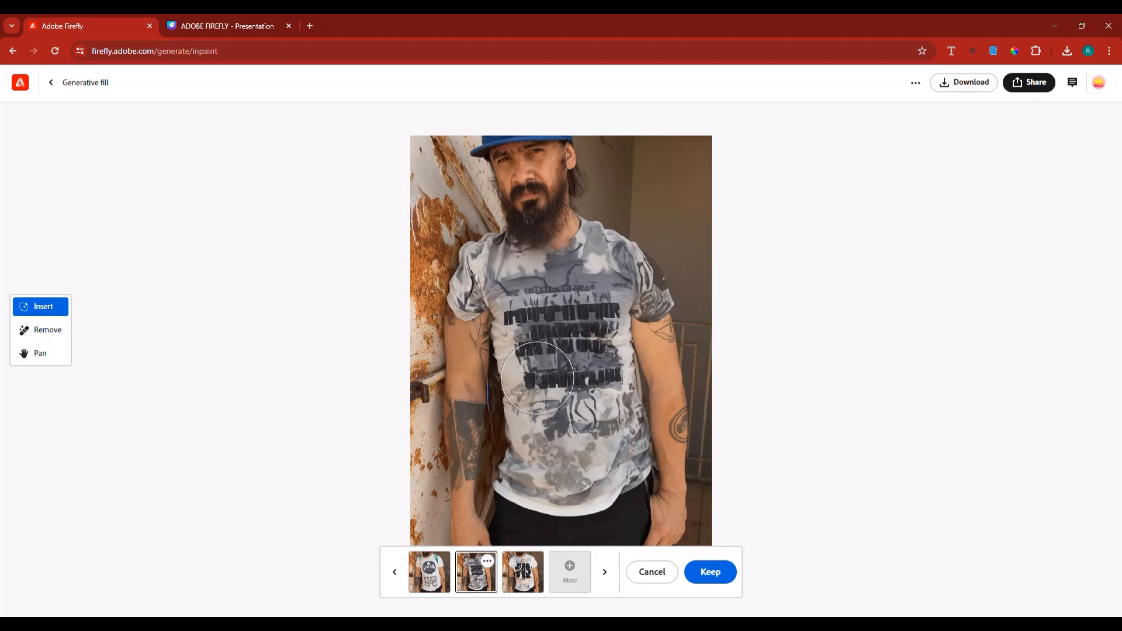
{"action": "left_click", "coordinate": [605, 571]}
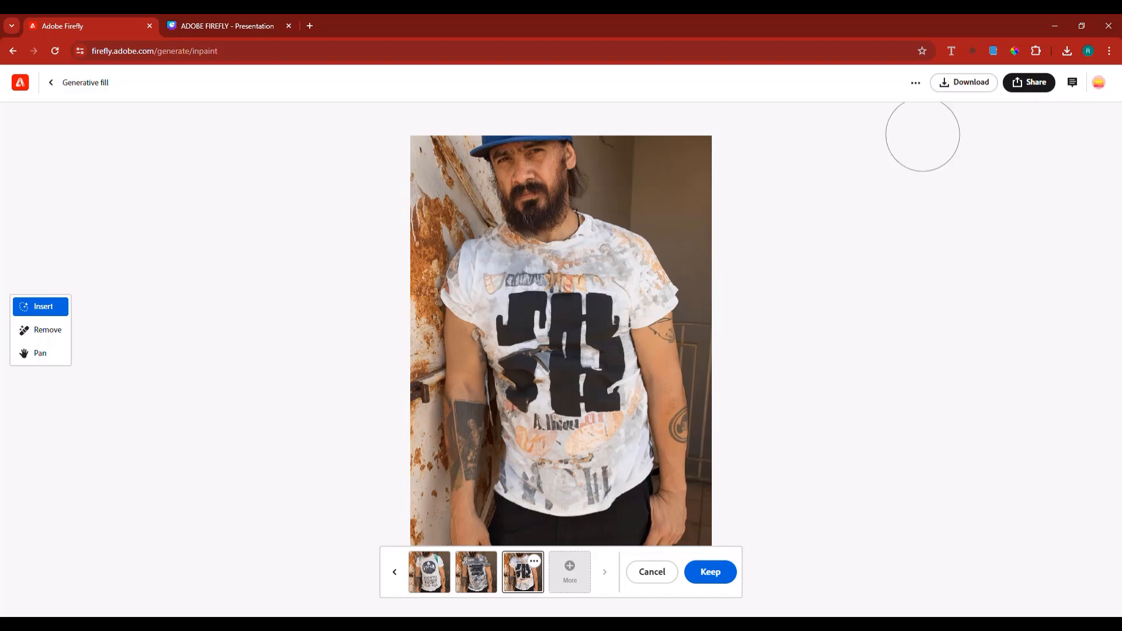
{"action": "left_click", "coordinate": [951, 87]}
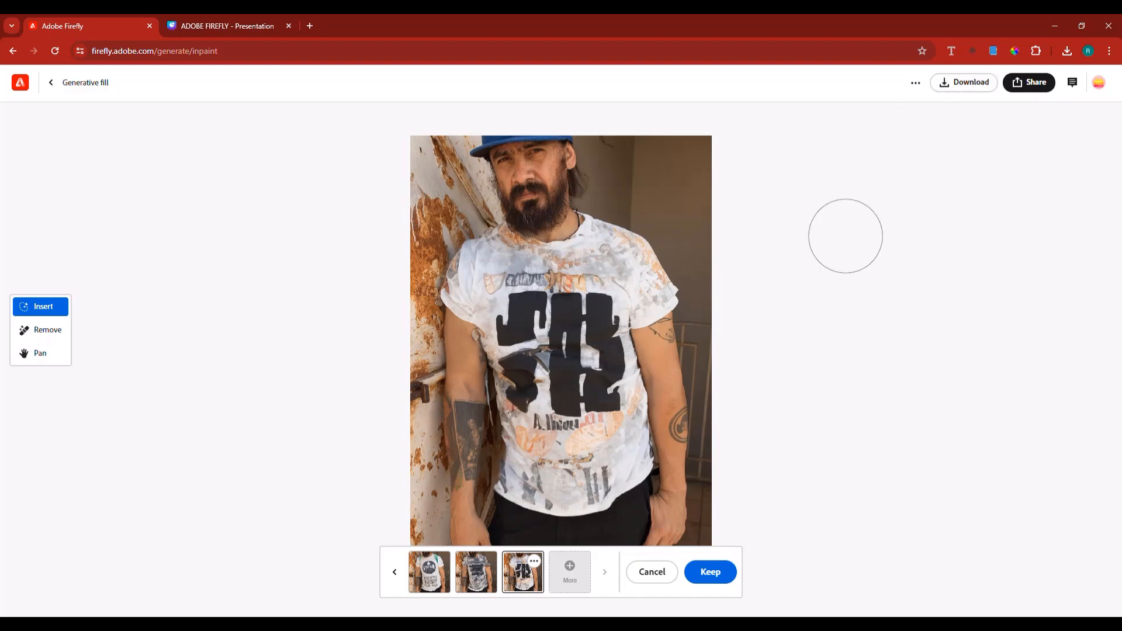